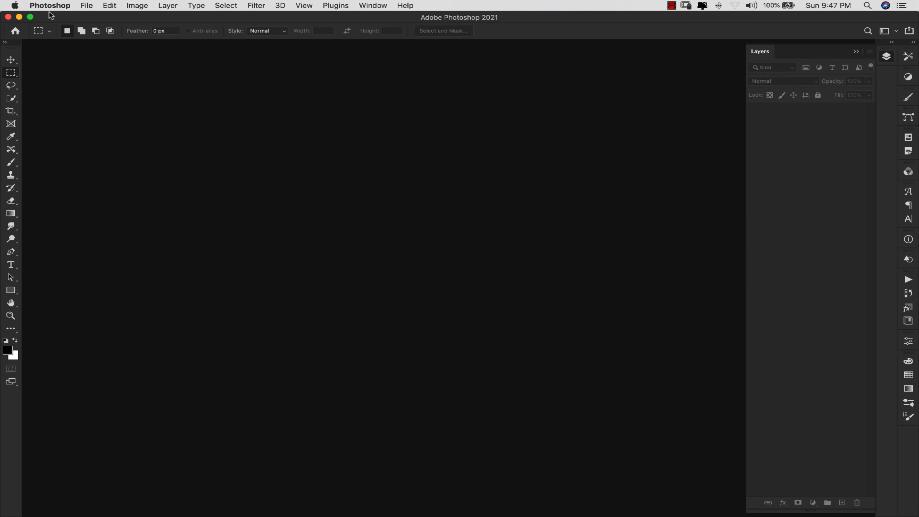
- Create a new 1000 x 1000 px document at 300 pixels/inch in CMYK Color mode
{"action": "left_click", "coordinate": [87, 5]}
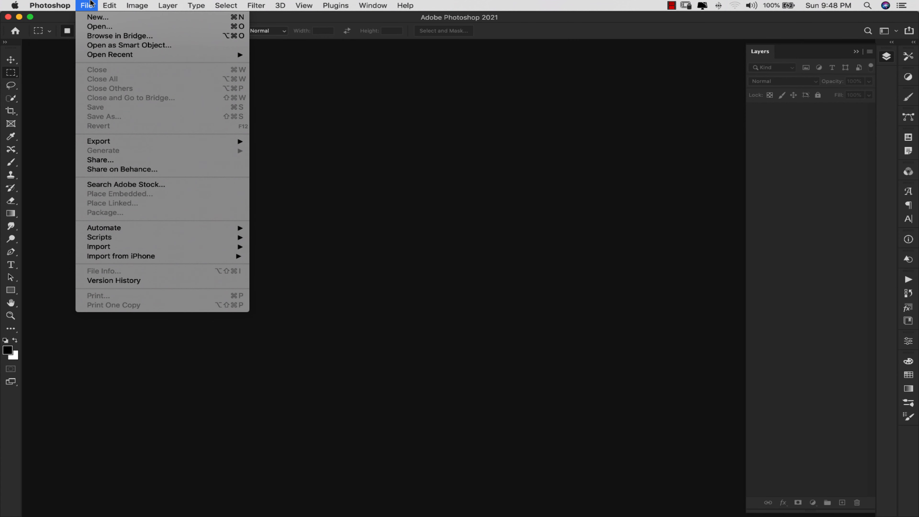
{"action": "left_click", "coordinate": [95, 17]}
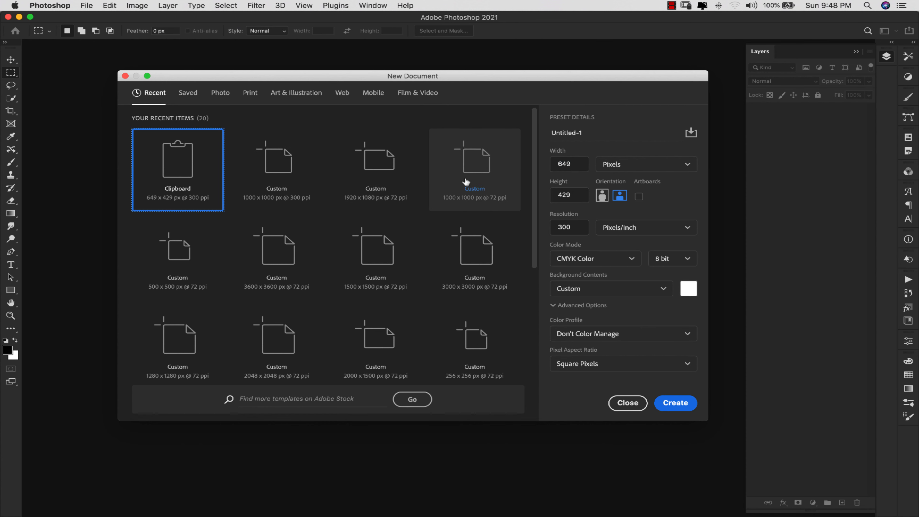
{"action": "left_click", "coordinate": [470, 180]}
{"action": "double_click", "coordinate": [569, 226]}
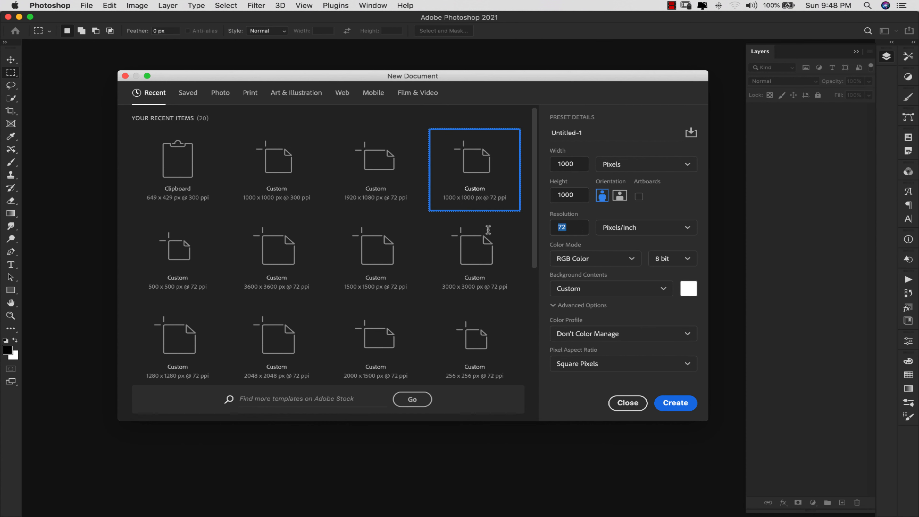
{"action": "type", "text": "300"}
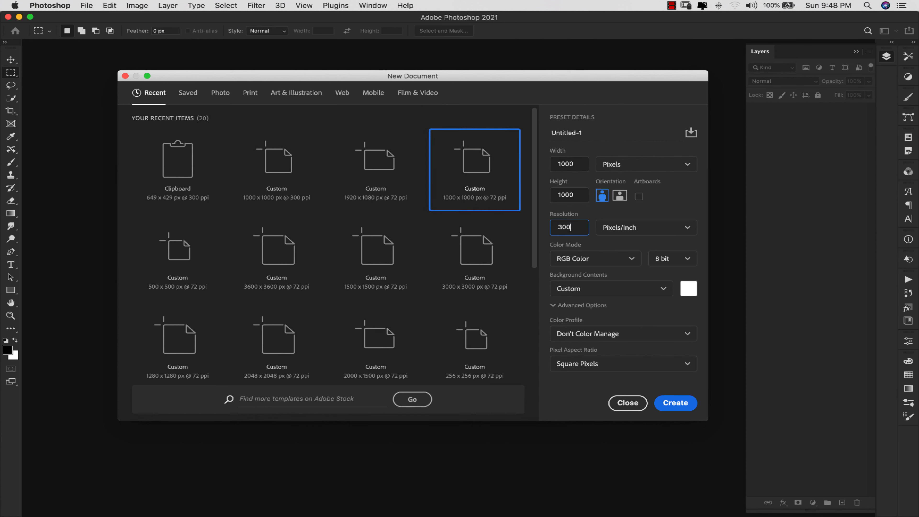
{"action": "left_click", "coordinate": [593, 258]}
{"action": "left_click", "coordinate": [601, 320]}
{"action": "left_click", "coordinate": [673, 403]}
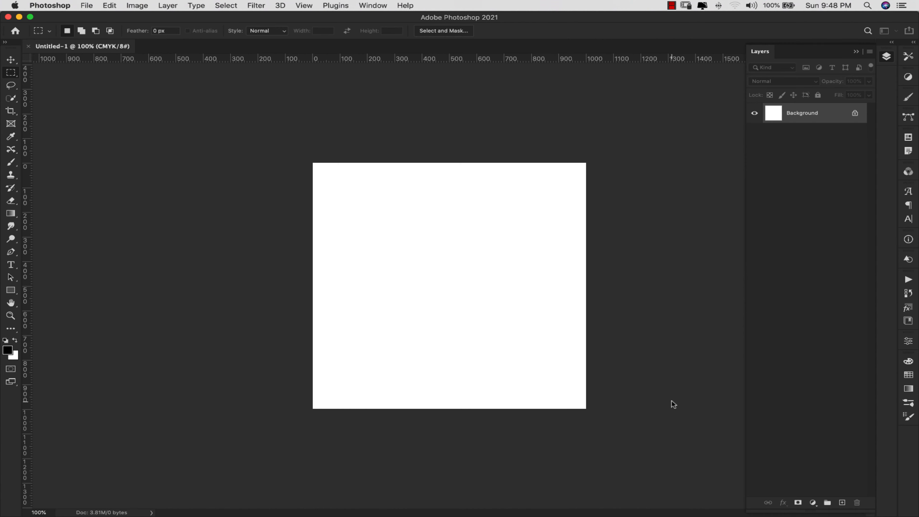
- Add a new layer above the background and choose the watercolor Sample 3 brush from the WaterColorBrushMini group
{"action": "left_click", "coordinate": [842, 503]}
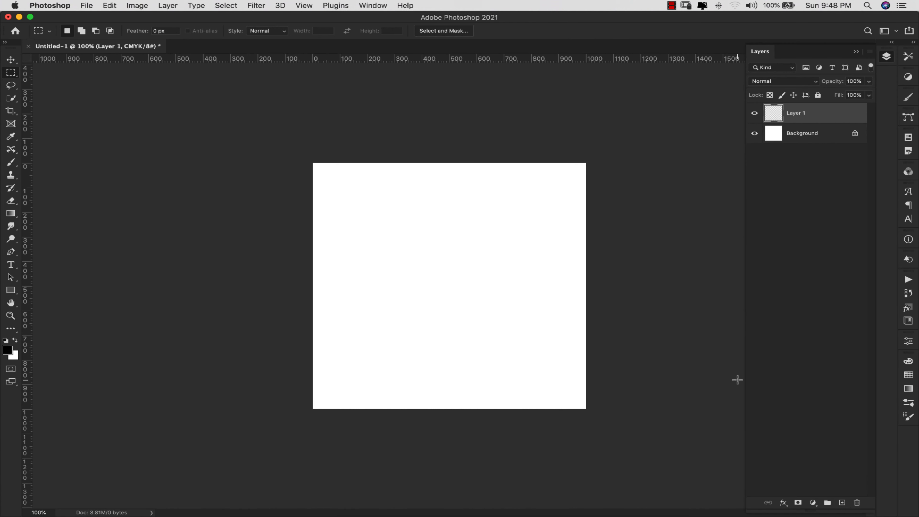
{"action": "left_click", "coordinate": [909, 404]}
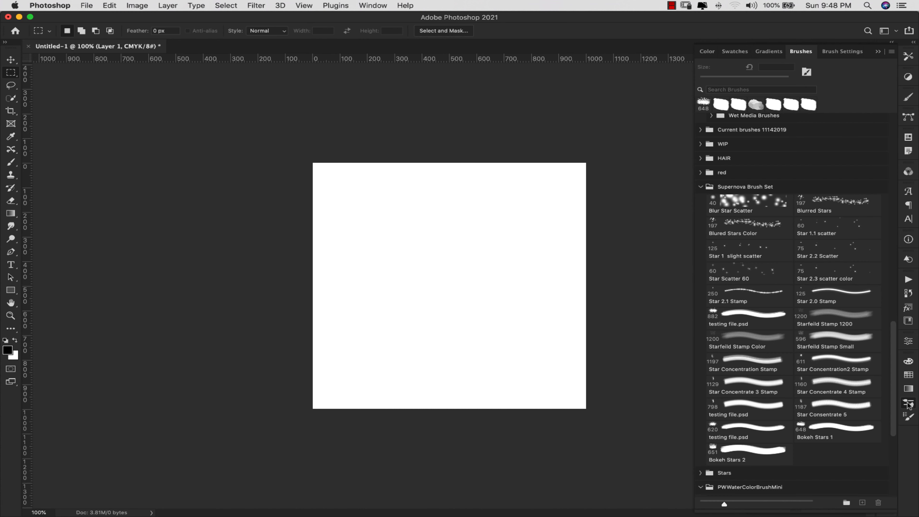
{"action": "scroll", "coordinate": [812, 387], "scroll_direction": "down", "scroll_amount": 5}
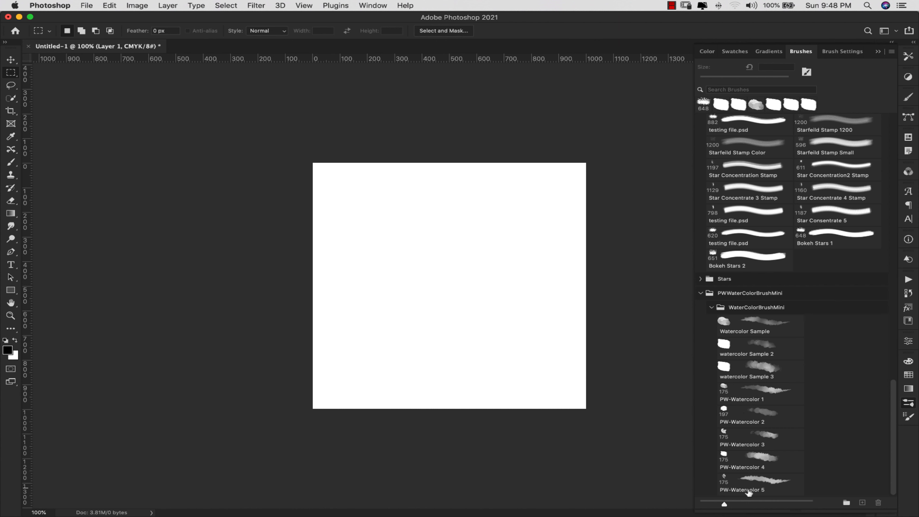
{"action": "left_click", "coordinate": [753, 480]}
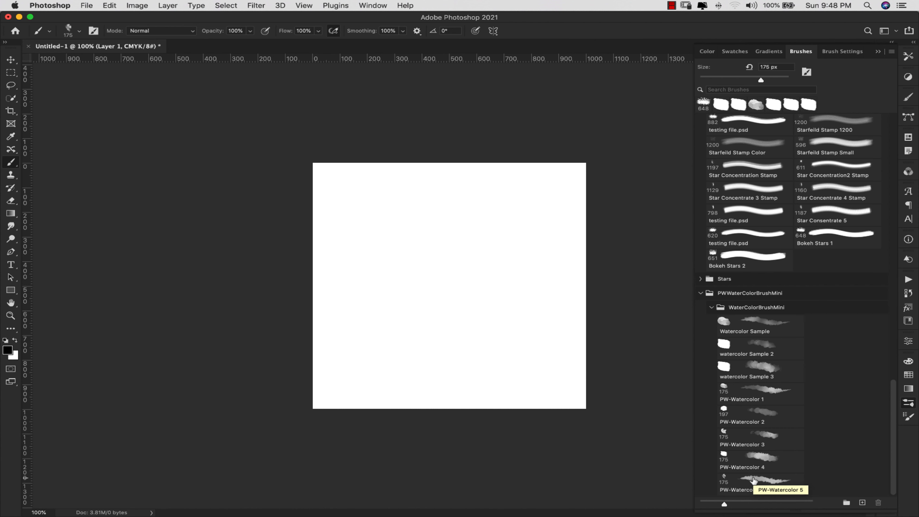
{"action": "left_click", "coordinate": [745, 369]}
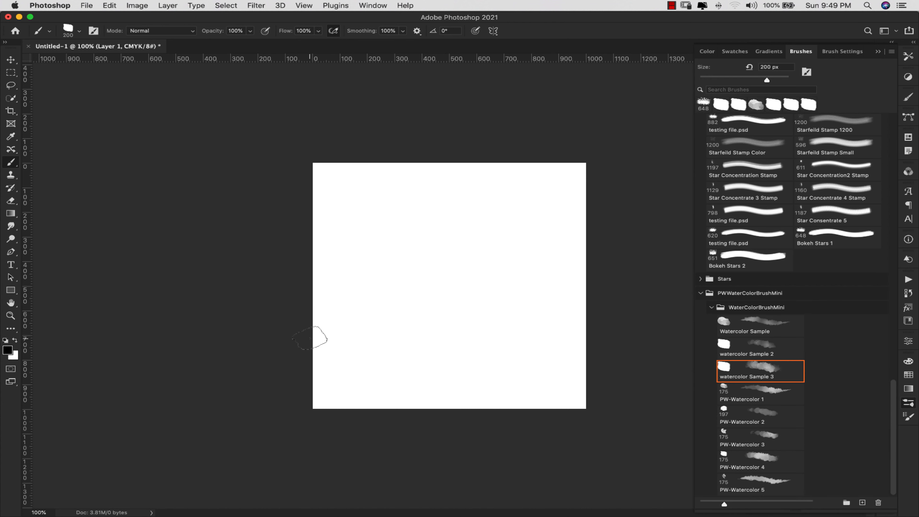
- Set the foreground color to pink e02b80 and paint a wide horizontal watercolor stroke across the middle of the canvas
{"action": "left_click", "coordinate": [8, 350]}
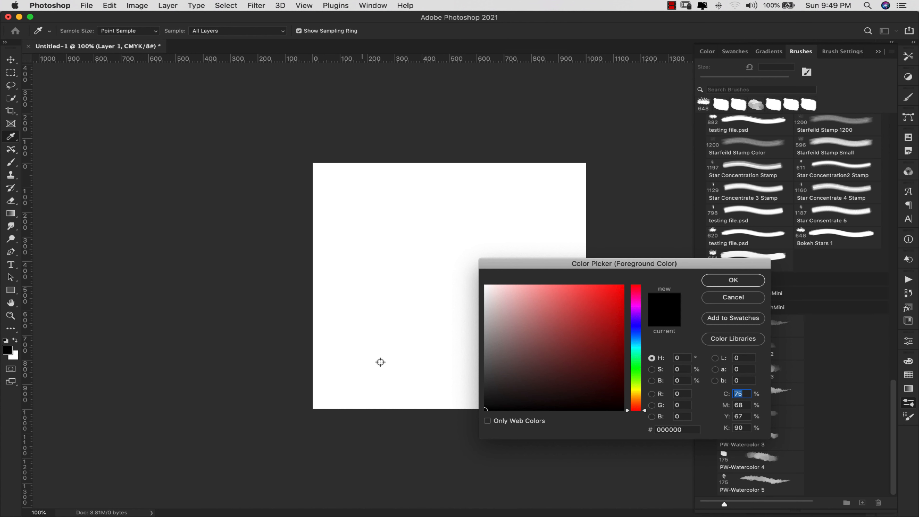
{"action": "left_click_drag", "start_coordinate": [636, 313], "coordinate": [635, 294]}
{"action": "left_click_drag", "start_coordinate": [575, 299], "coordinate": [596, 300]}
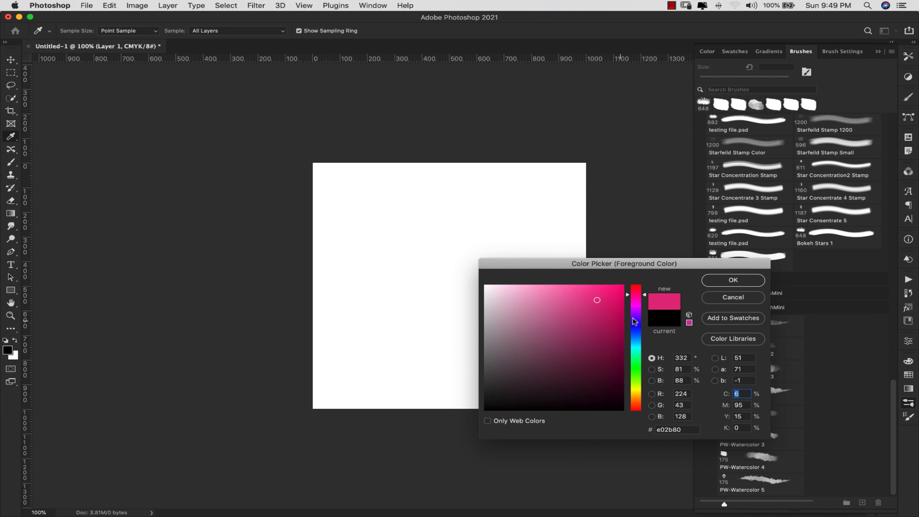
{"action": "left_click", "coordinate": [715, 279]}
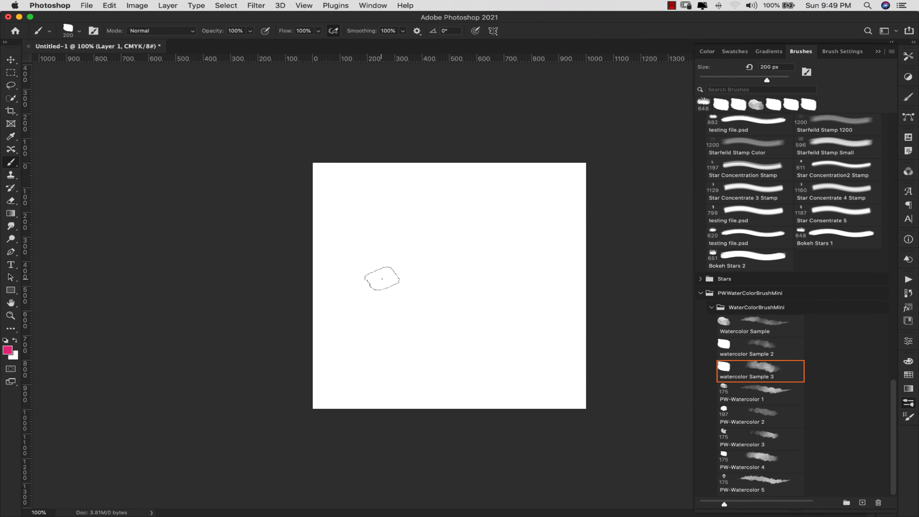
{"action": "mouse_move", "coordinate": [342, 270]}
{"action": "left_mouse_down"}
{"action": "mouse_move", "coordinate": [422, 267]}
{"action": "mouse_move", "coordinate": [404, 278]}
{"action": "mouse_move", "coordinate": [366, 266]}
{"action": "mouse_move", "coordinate": [413, 266]}
{"action": "mouse_move", "coordinate": [346, 287]}
{"action": "mouse_move", "coordinate": [429, 270]}
{"action": "mouse_move", "coordinate": [454, 278]}
{"action": "mouse_move", "coordinate": [344, 268]}
{"action": "left_mouse_up"}
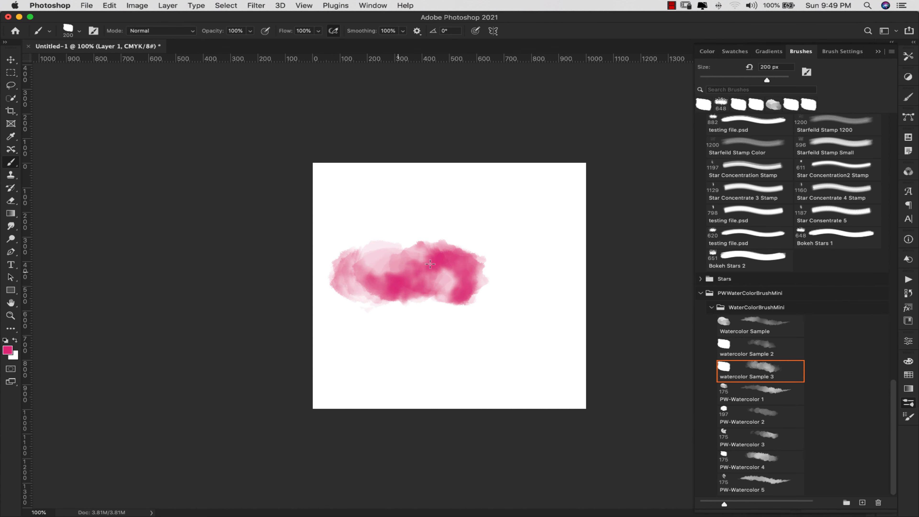
{"action": "left_click_drag", "start_coordinate": [452, 268], "coordinate": [467, 304]}
- Set the foreground color to gold e0b82b, reduce the brush to 100 px, and dab it along the upper edge of the pink stroke
{"action": "left_click", "coordinate": [7, 349]}
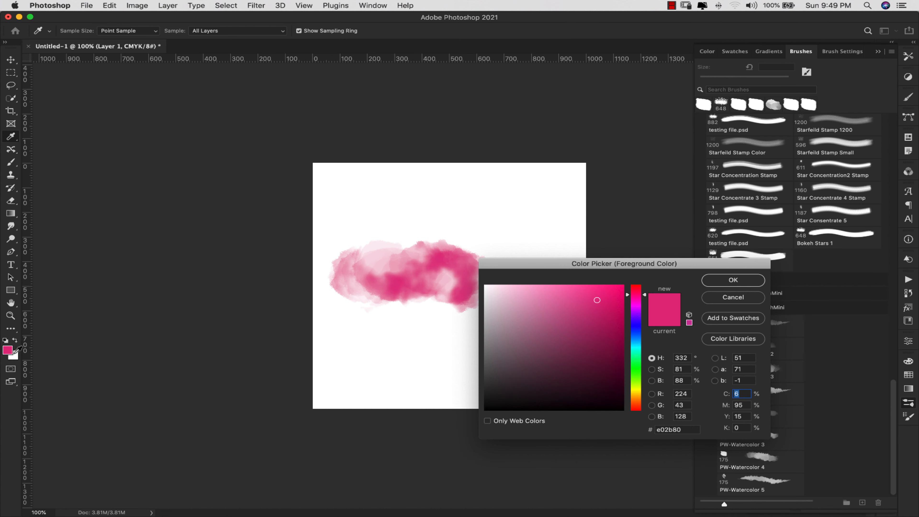
{"action": "left_click", "coordinate": [634, 394]}
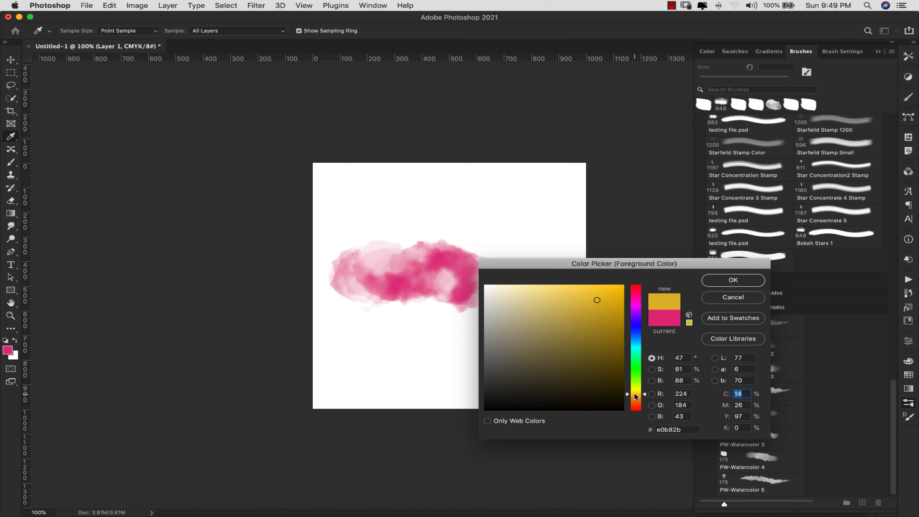
{"action": "left_click", "coordinate": [706, 281]}
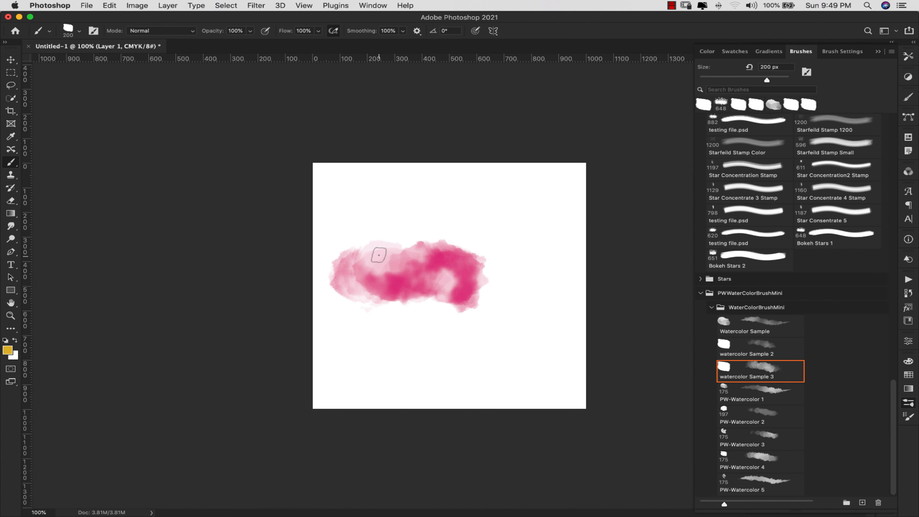
{"action": "left_click", "coordinate": [393, 255]}
{"action": "key", "text": "bracketleft"}
{"action": "key", "text": "bracketleft"}
{"action": "key", "text": "bracketleft"}
{"action": "key", "text": "bracketleft"}
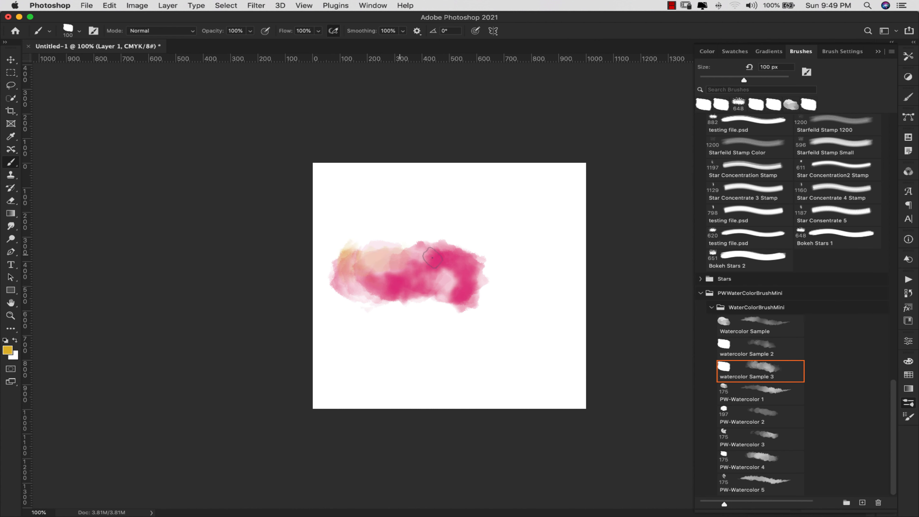
{"action": "left_click_drag", "start_coordinate": [429, 253], "coordinate": [452, 258]}
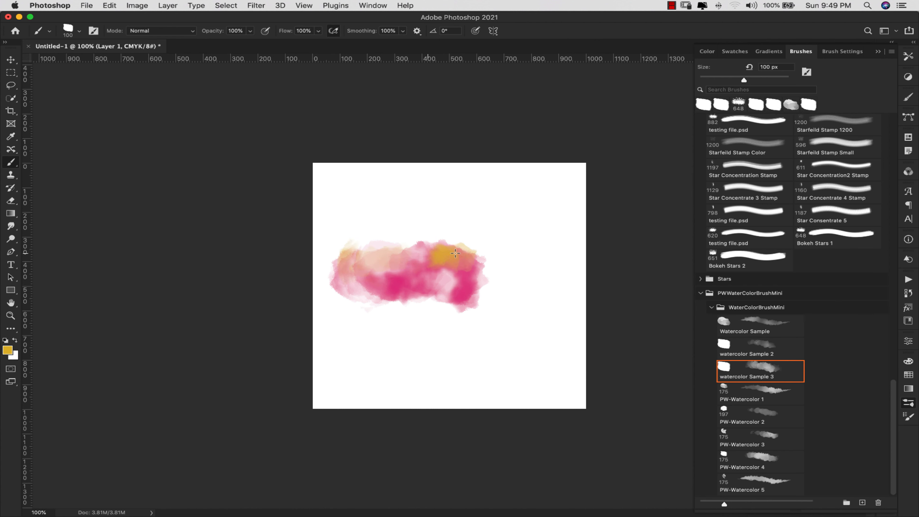
- Change the foreground color to orange e0672b and blend it into the watercolor stroke
{"action": "left_click", "coordinate": [8, 349]}
{"action": "left_click_drag", "start_coordinate": [639, 397], "coordinate": [639, 402]}
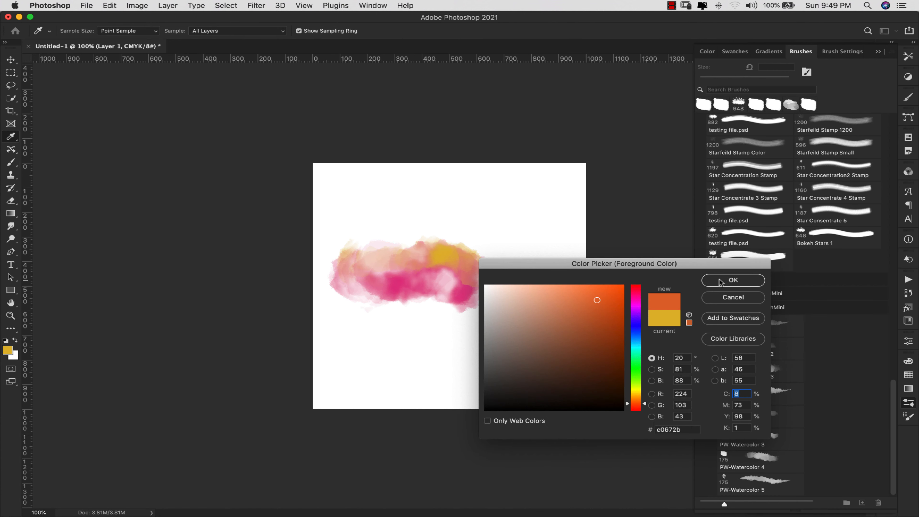
{"action": "left_click", "coordinate": [733, 280]}
{"action": "mouse_move", "coordinate": [418, 280]}
{"action": "left_mouse_down"}
{"action": "mouse_move", "coordinate": [452, 268]}
{"action": "mouse_move", "coordinate": [394, 282]}
{"action": "mouse_move", "coordinate": [456, 254]}
{"action": "left_mouse_up"}
- Change the foreground color to a pinkish red and paint it over the middle of the watercolor stroke
{"action": "left_click", "coordinate": [8, 350]}
{"action": "left_click", "coordinate": [639, 307]}
{"action": "left_click_drag", "start_coordinate": [639, 307], "coordinate": [631, 289]}
{"action": "key", "text": "Return"}
{"action": "mouse_move", "coordinate": [449, 277]}
{"action": "left_mouse_down"}
{"action": "mouse_move", "coordinate": [441, 256]}
{"action": "mouse_move", "coordinate": [461, 281]}
{"action": "mouse_move", "coordinate": [389, 275]}
{"action": "mouse_move", "coordinate": [474, 265]}
{"action": "mouse_move", "coordinate": [493, 281]}
{"action": "mouse_move", "coordinate": [476, 293]}
{"action": "mouse_move", "coordinate": [440, 271]}
{"action": "mouse_move", "coordinate": [352, 271]}
{"action": "mouse_move", "coordinate": [395, 263]}
{"action": "mouse_move", "coordinate": [353, 282]}
{"action": "mouse_move", "coordinate": [426, 285]}
{"action": "left_mouse_up"}
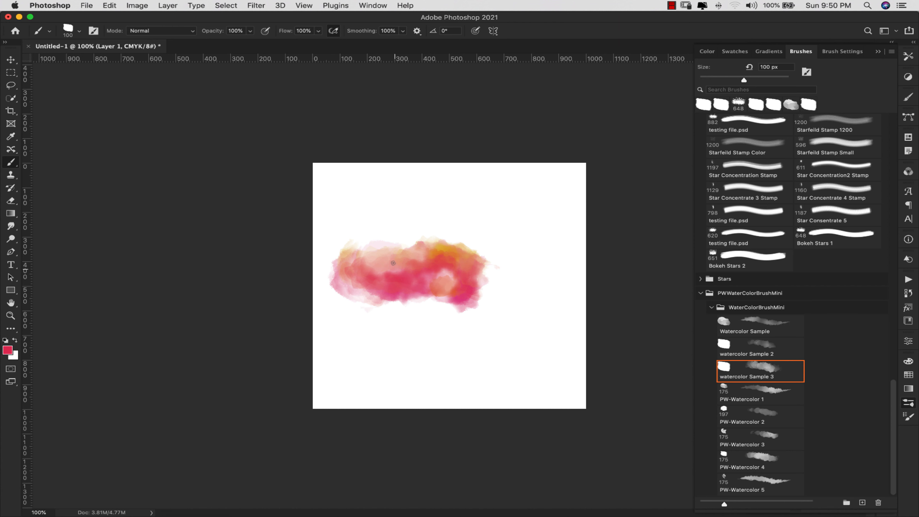
- Add a new layer above the painted stroke and collapse the expanded brush groups, leaving Legacy Brushes open
{"action": "left_click", "coordinate": [878, 51]}
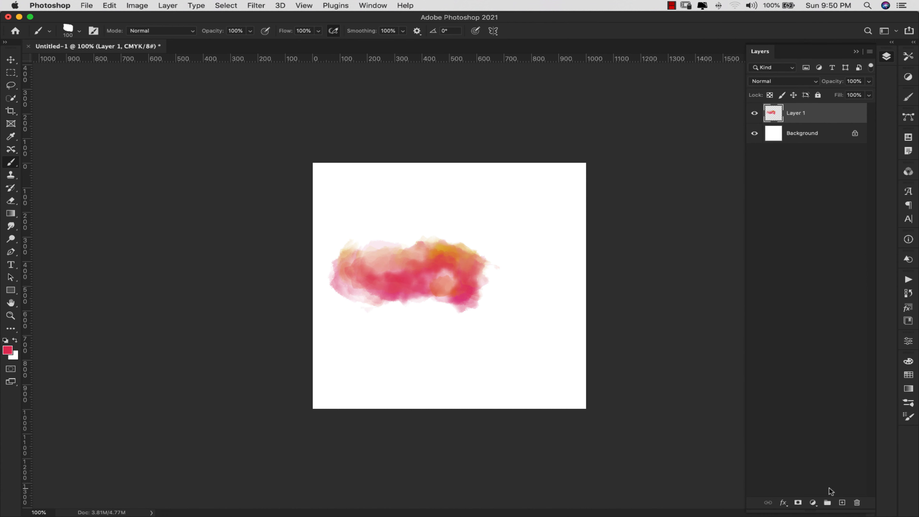
{"action": "left_click", "coordinate": [842, 502]}
{"action": "left_click", "coordinate": [908, 403]}
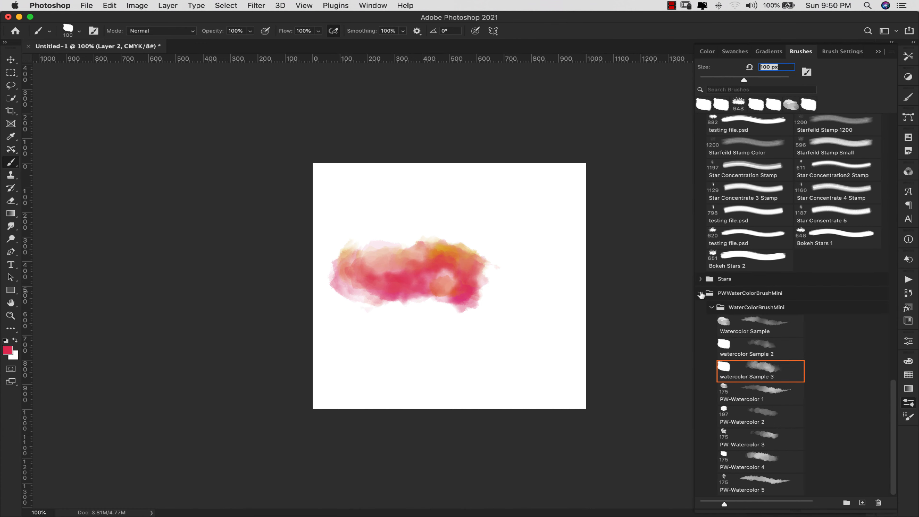
{"action": "left_click", "coordinate": [700, 294]}
{"action": "scroll", "coordinate": [745, 239], "scroll_direction": "up", "scroll_amount": 10}
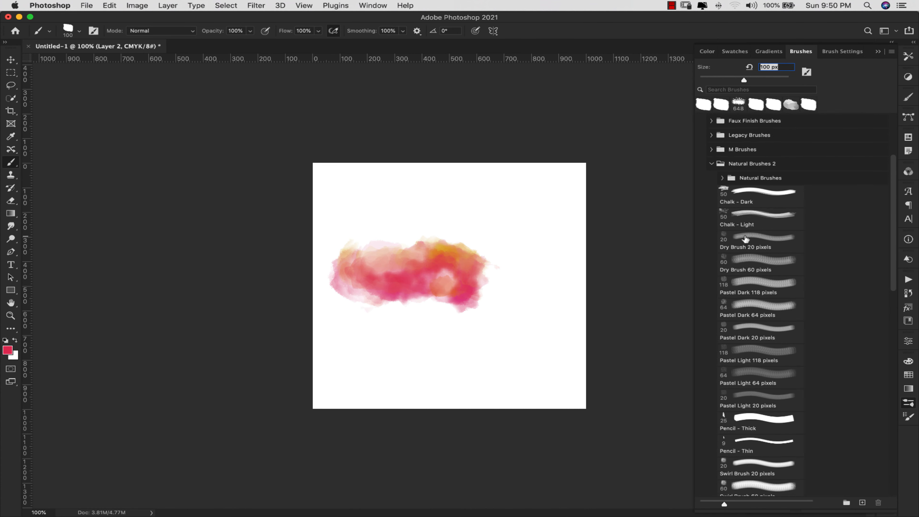
{"action": "left_click", "coordinate": [740, 164]}
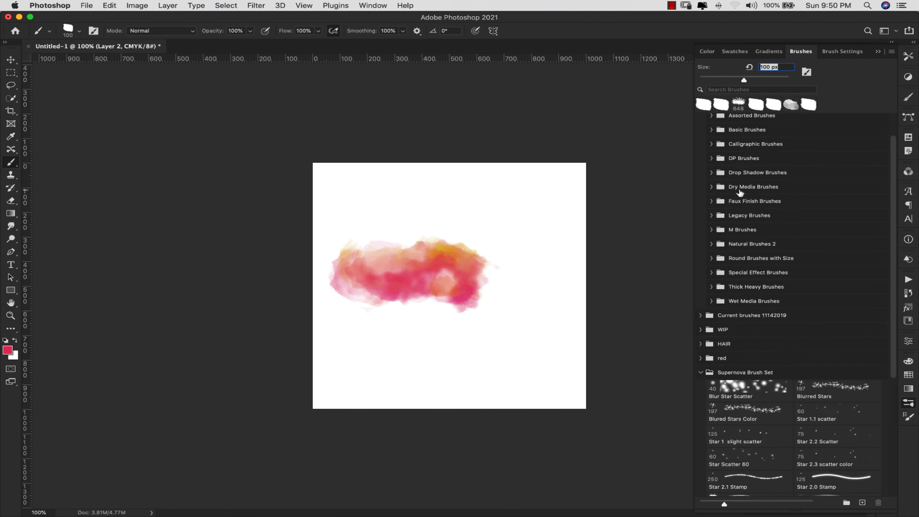
{"action": "scroll", "coordinate": [740, 192], "scroll_direction": "down", "scroll_amount": 3}
{"action": "left_click", "coordinate": [700, 320]}
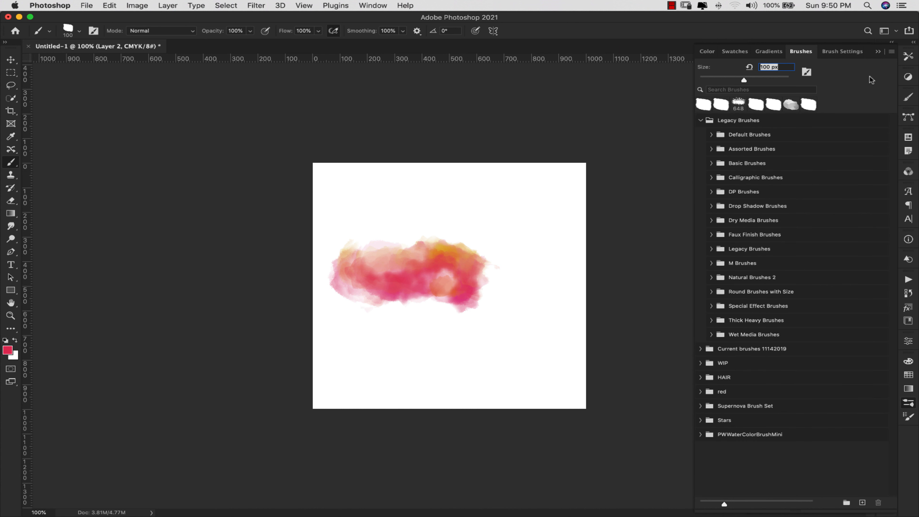
{"action": "left_click", "coordinate": [891, 52]}
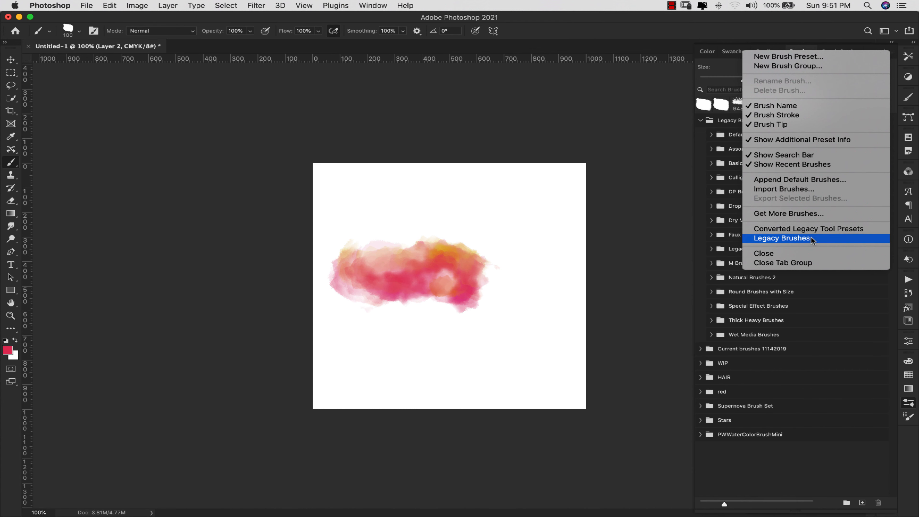
{"action": "left_click", "coordinate": [662, 229]}
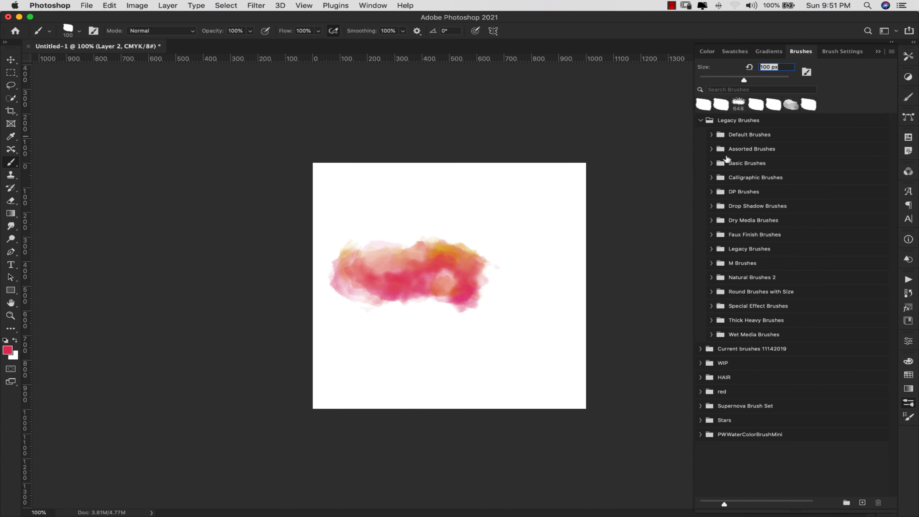
- Choose the Watercolor Light Opacity brush from Wet Media Brushes and paint a 90 px red horizontal stroke below the first one
{"action": "left_click", "coordinate": [711, 335]}
{"action": "scroll", "coordinate": [765, 386], "scroll_direction": "down", "scroll_amount": 10}
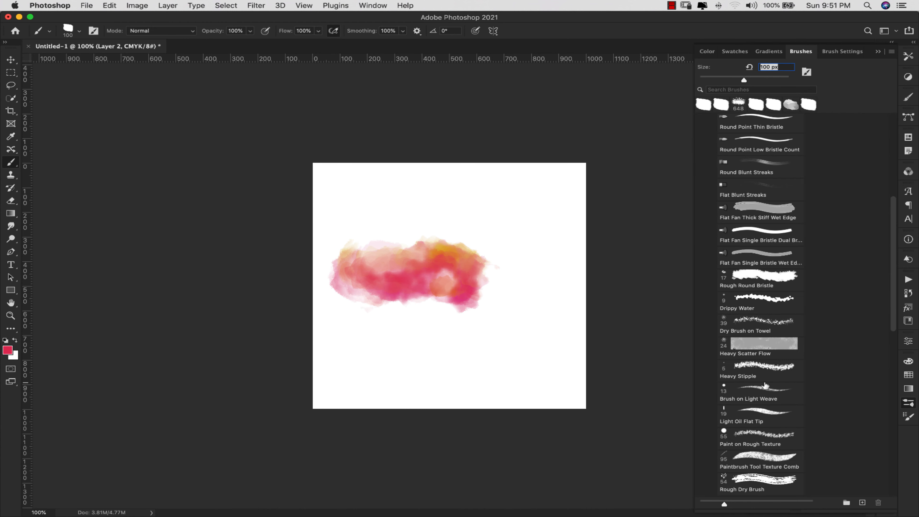
{"action": "scroll", "coordinate": [765, 386], "scroll_direction": "down", "scroll_amount": 15}
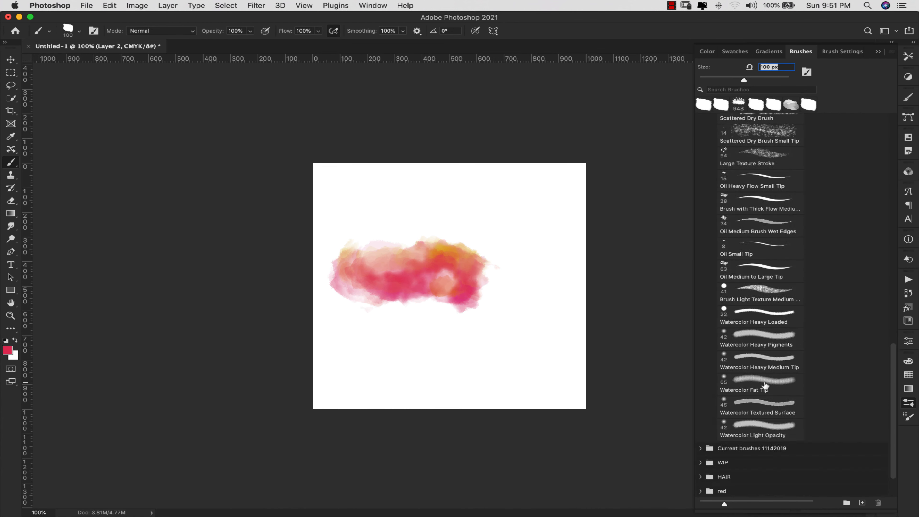
{"action": "scroll", "coordinate": [765, 386], "scroll_direction": "down", "scroll_amount": 2}
{"action": "left_click", "coordinate": [756, 394]}
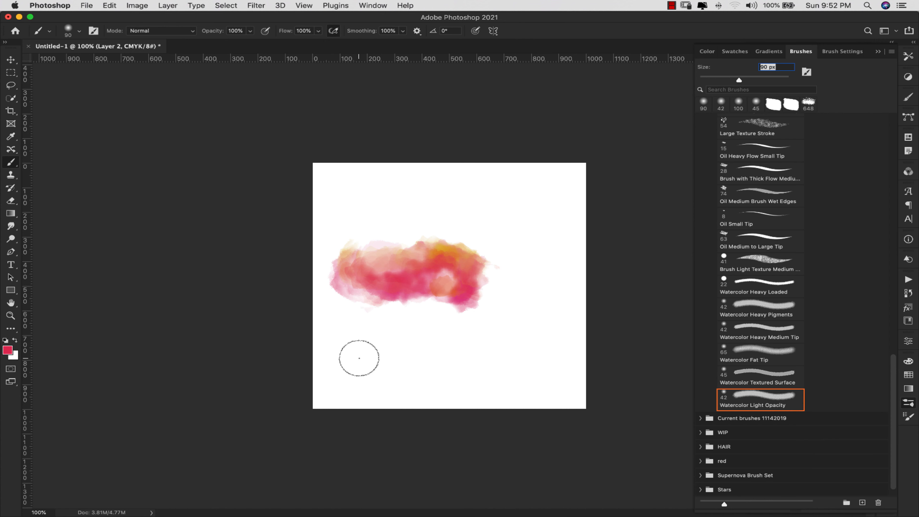
{"action": "mouse_move", "coordinate": [358, 358]}
{"action": "left_mouse_down"}
{"action": "mouse_move", "coordinate": [476, 359]}
{"action": "mouse_move", "coordinate": [383, 362]}
{"action": "mouse_move", "coordinate": [387, 372]}
{"action": "mouse_move", "coordinate": [402, 369]}
{"action": "mouse_move", "coordinate": [369, 347]}
{"action": "mouse_move", "coordinate": [423, 343]}
{"action": "left_mouse_up"}
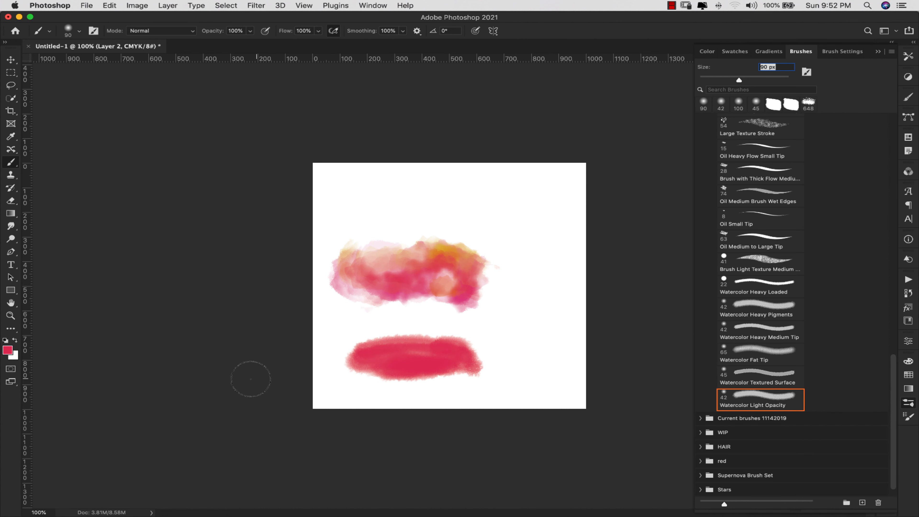
- Set the foreground color to golden yellow, lower the brush opacity to 39%, and blend it over the upper part of the lower red stroke
{"action": "left_click", "coordinate": [8, 350]}
{"action": "left_click", "coordinate": [639, 396]}
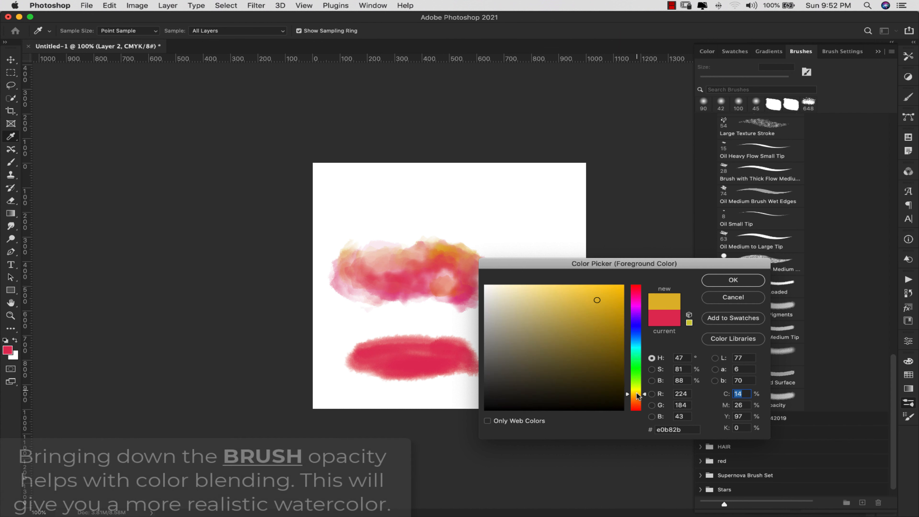
{"action": "left_click", "coordinate": [733, 280]}
{"action": "left_click", "coordinate": [250, 31]}
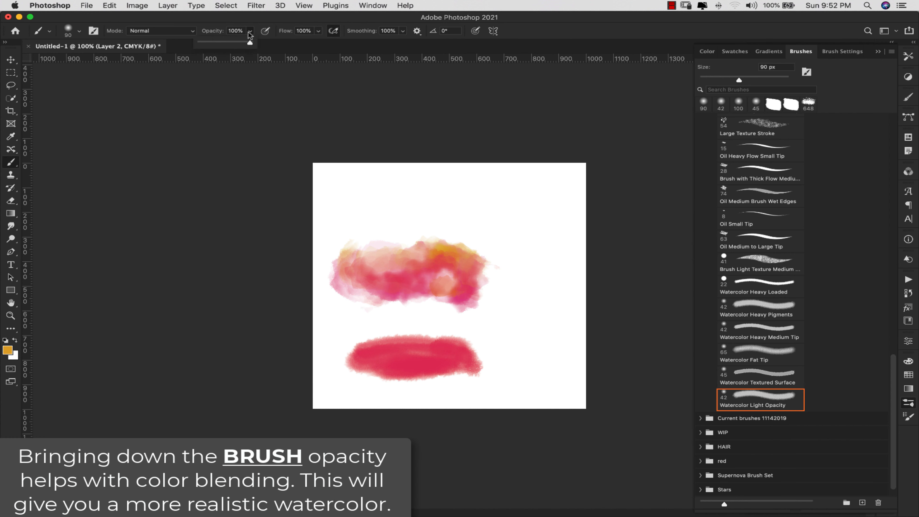
{"action": "left_click_drag", "start_coordinate": [251, 43], "coordinate": [220, 44]}
{"action": "mouse_move", "coordinate": [358, 347]}
{"action": "left_mouse_down"}
{"action": "mouse_move", "coordinate": [420, 348]}
{"action": "mouse_move", "coordinate": [398, 360]}
{"action": "mouse_move", "coordinate": [358, 351]}
{"action": "mouse_move", "coordinate": [409, 333]}
{"action": "mouse_move", "coordinate": [383, 336]}
{"action": "left_mouse_up"}
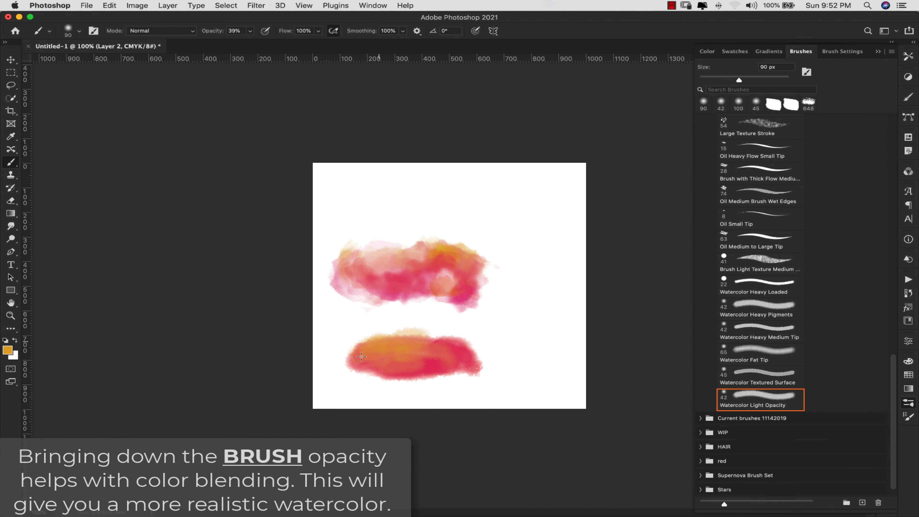
- Lower the opacity of Layer 2 to about 75% and the opacity of Layer 1 to 70%
{"action": "key", "text": "F7"}
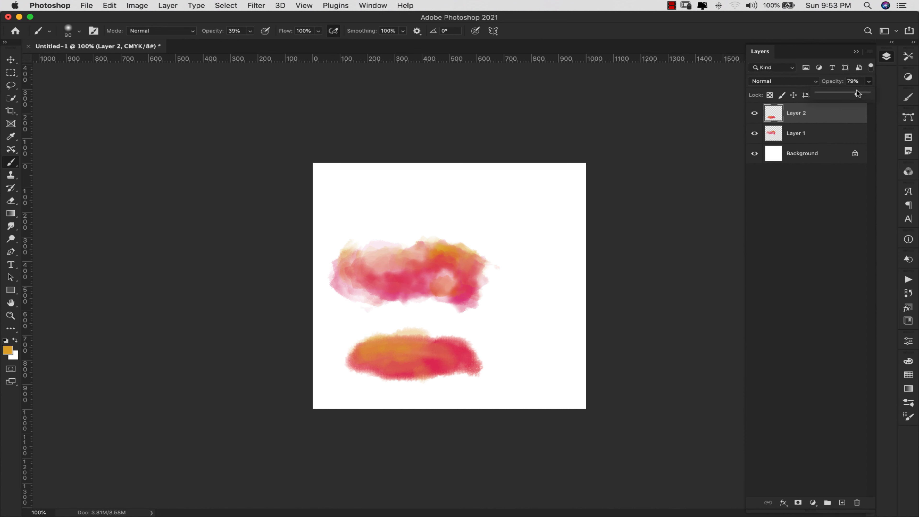
{"action": "left_click_drag", "start_coordinate": [856, 91], "coordinate": [853, 90]}
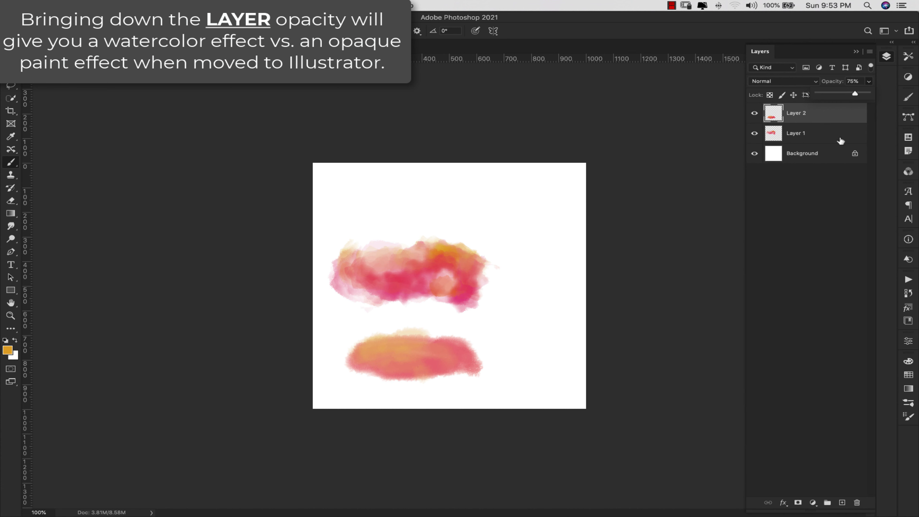
{"action": "left_click_drag", "start_coordinate": [854, 90], "coordinate": [855, 90]}
{"action": "left_click", "coordinate": [811, 134]}
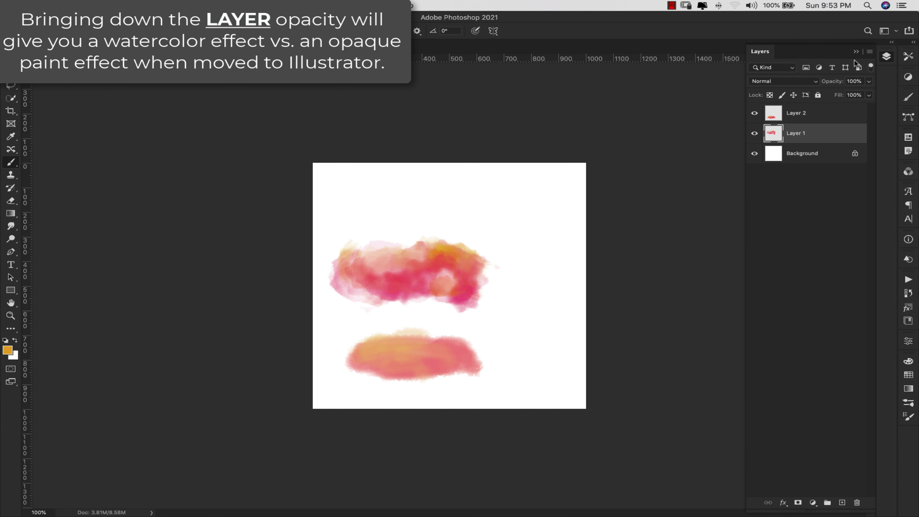
{"action": "left_click", "coordinate": [869, 81]}
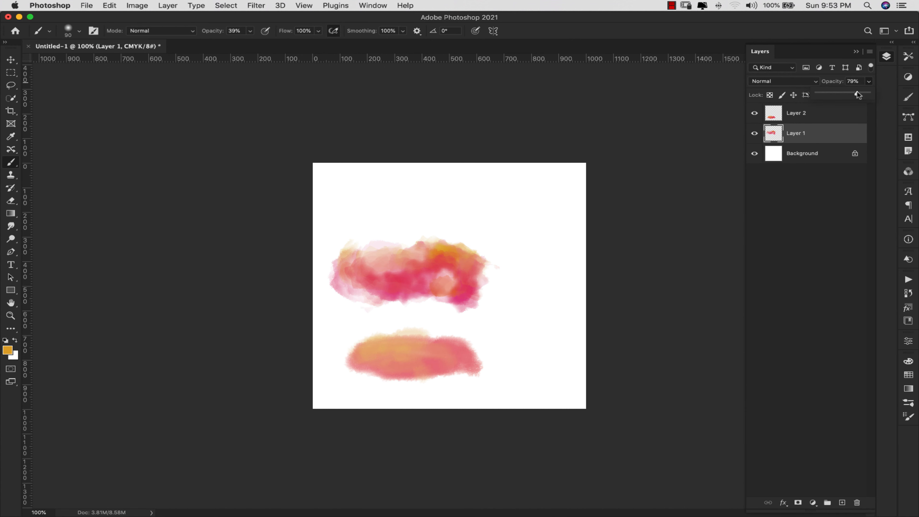
{"action": "left_click_drag", "start_coordinate": [854, 93], "coordinate": [853, 93]}
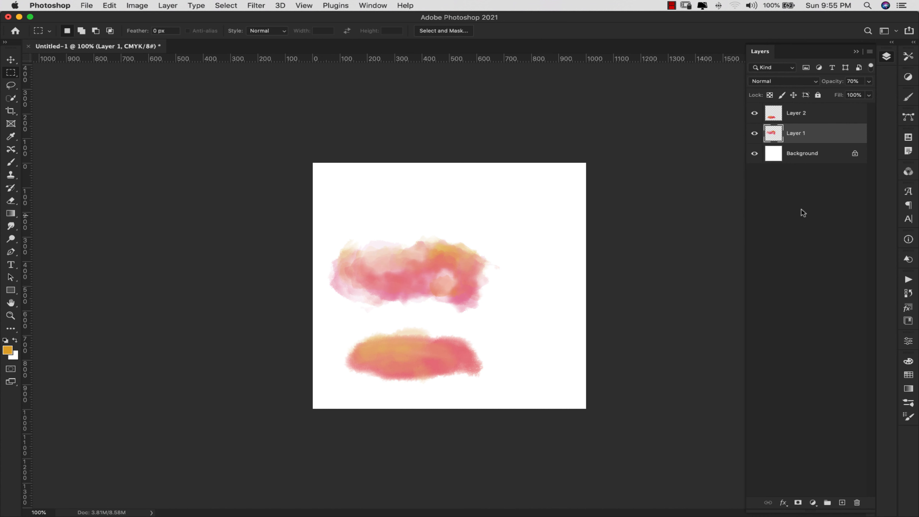
- Delete the Background layer and merge the two painted layers into one
{"action": "left_click", "coordinate": [836, 155]}
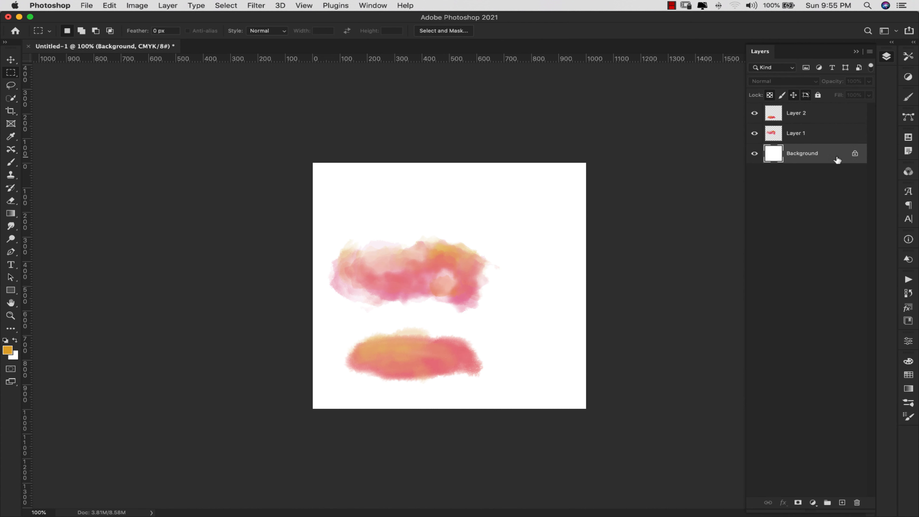
{"action": "left_click", "coordinate": [856, 154]}
{"action": "key", "text": "Delete"}
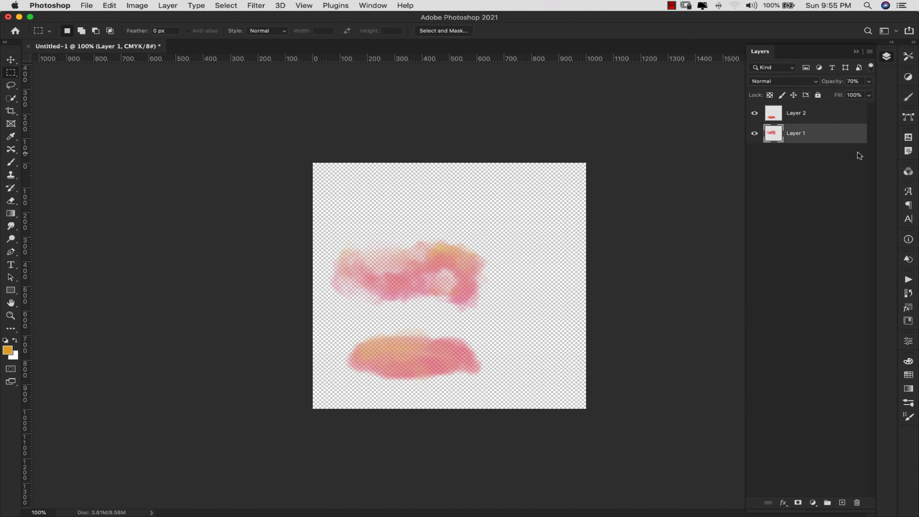
{"action": "left_click", "coordinate": [839, 113]}
{"action": "key", "text": "super+e"}
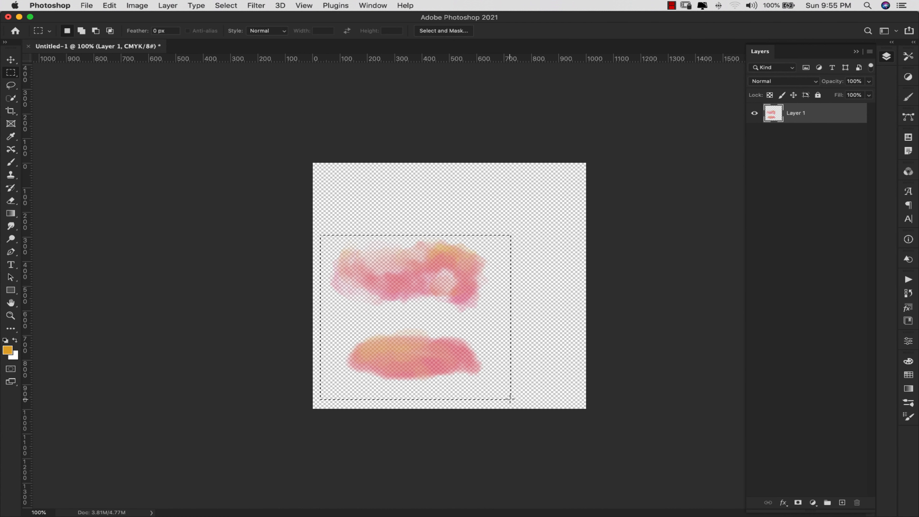
- Copy the rectangular area containing both watercolor strokes and switch to Adobe Illustrator
{"action": "key", "text": "super+c"}
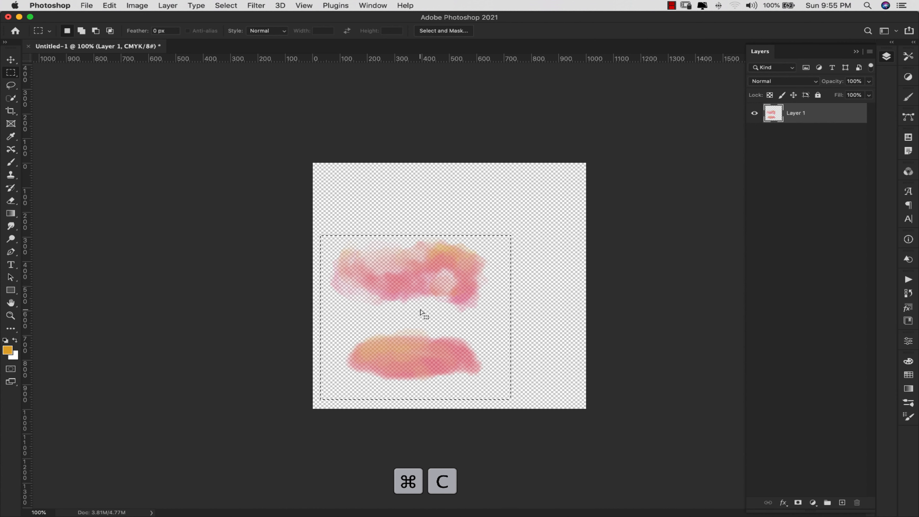
{"action": "mouse_move", "coordinate": [397, 514]}
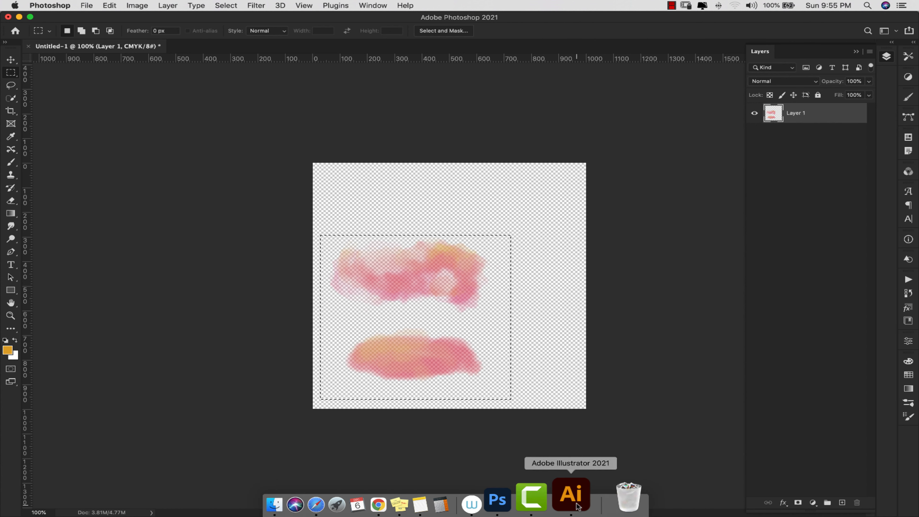
{"action": "left_click", "coordinate": [576, 506]}
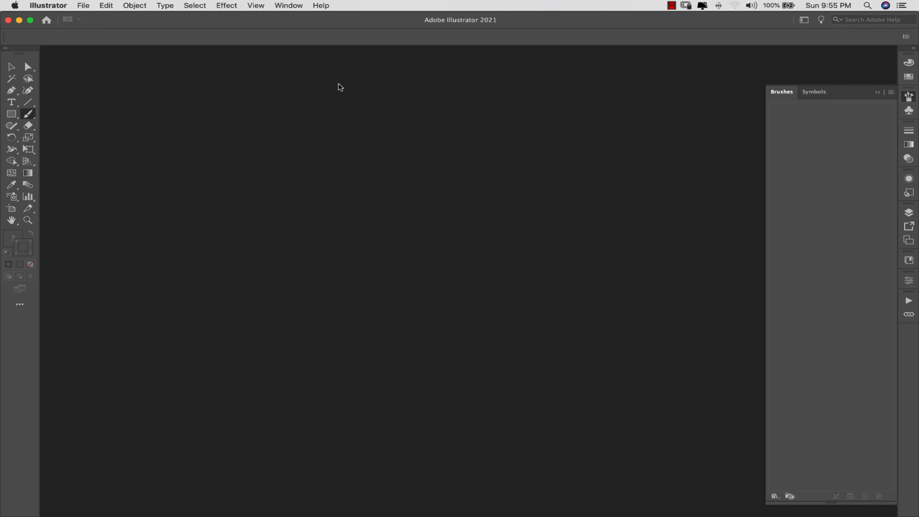
- Create a 1920 x 1080 px CMYK document with 300 ppi raster effects and paste the copied watercolor strokes into it
{"action": "left_click", "coordinate": [83, 6]}
{"action": "left_click", "coordinate": [86, 13]}
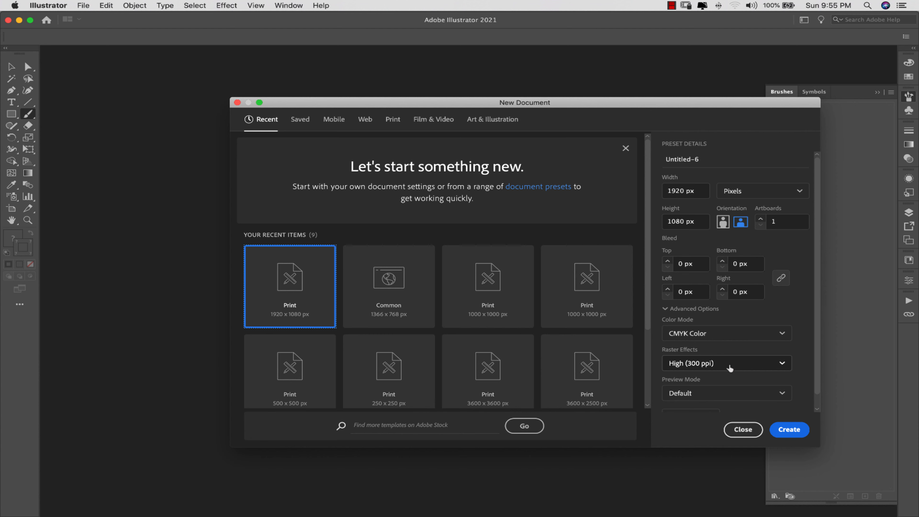
{"action": "left_click", "coordinate": [789, 429]}
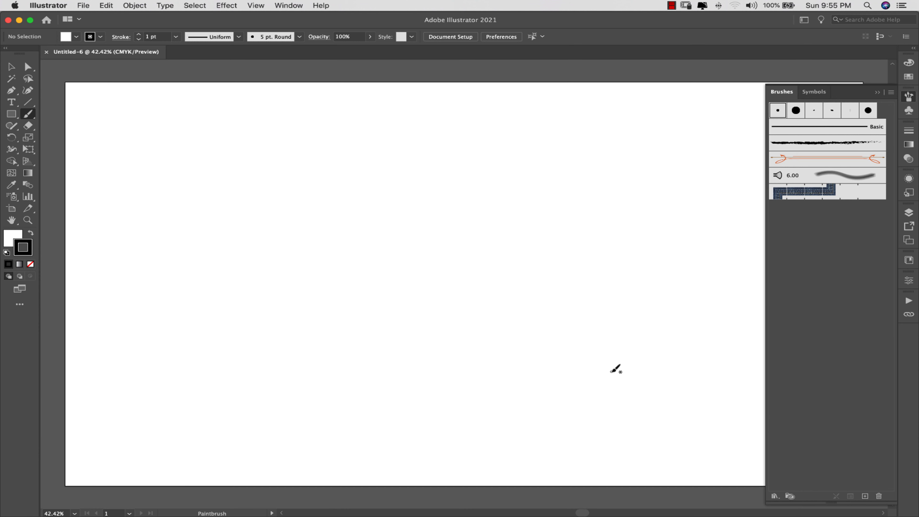
{"action": "key", "text": "super+v"}
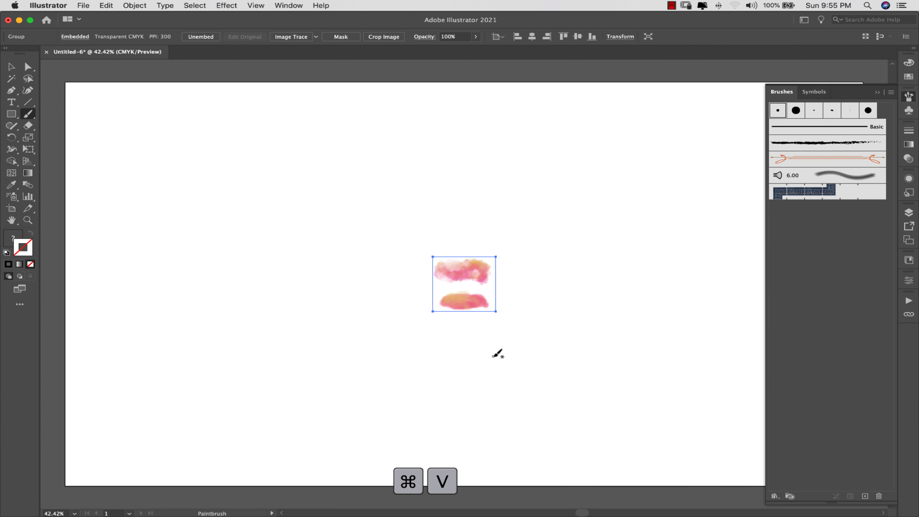
{"action": "key", "text": "z"}
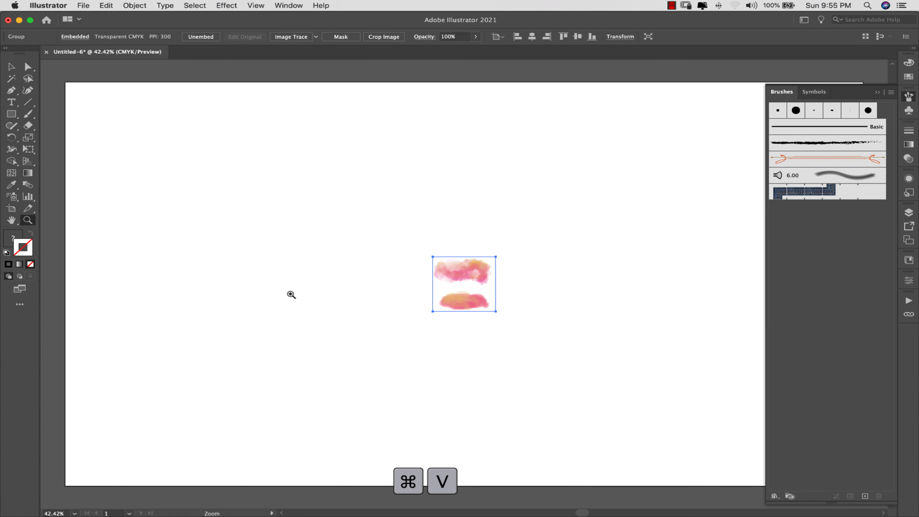
{"action": "left_click", "coordinate": [445, 282]}
{"action": "left_click", "coordinate": [444, 281]}
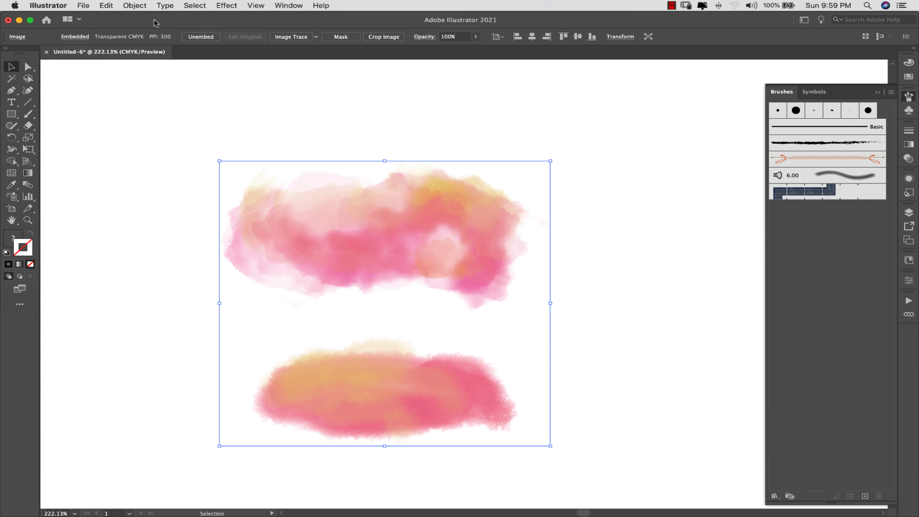
- Rasterize the pasted strokes in CMYK at High (300 ppi) with a transparent background
{"action": "left_click", "coordinate": [141, 7]}
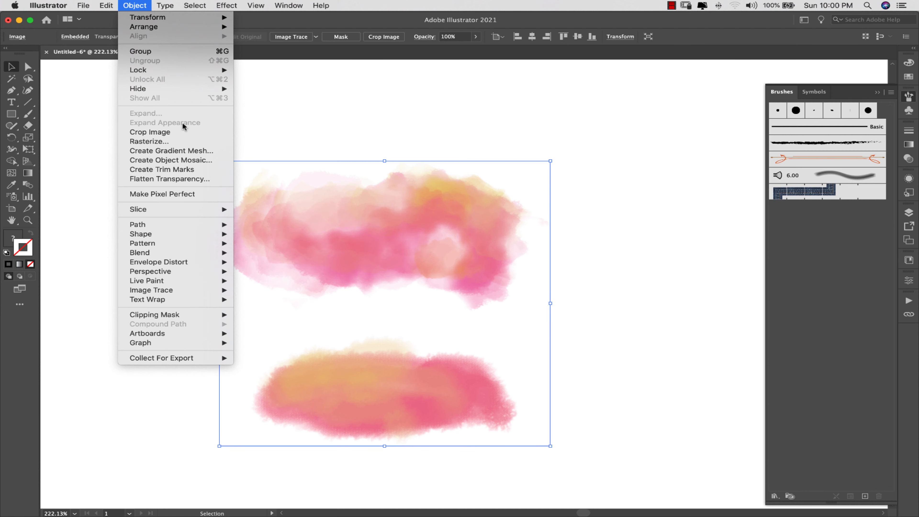
{"action": "left_click", "coordinate": [175, 142]}
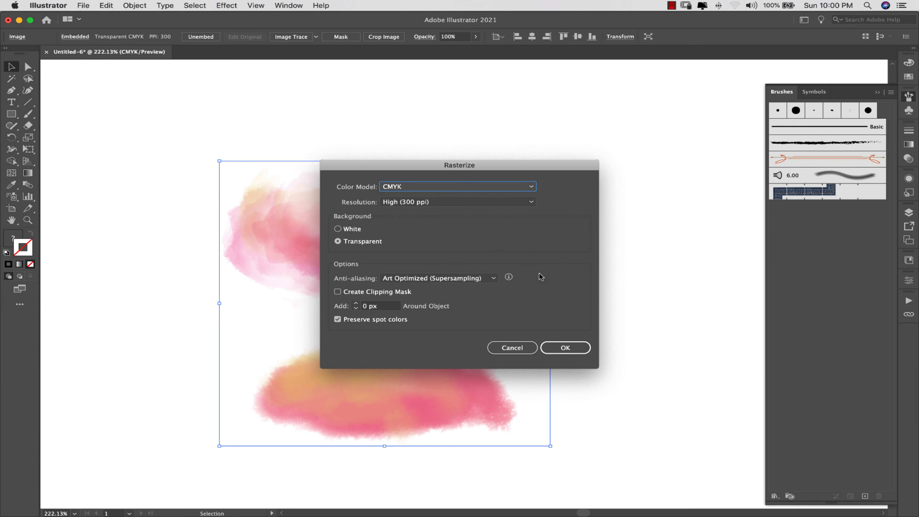
{"action": "left_click", "coordinate": [566, 349]}
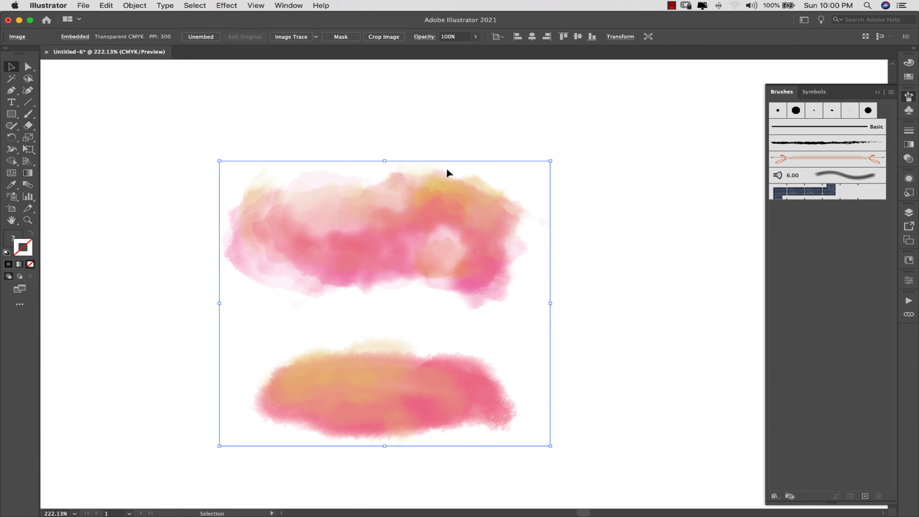
- Image-trace the strokes with the High Fidelity Photo preset and expand the tracing into vector paths
{"action": "left_click", "coordinate": [290, 6]}
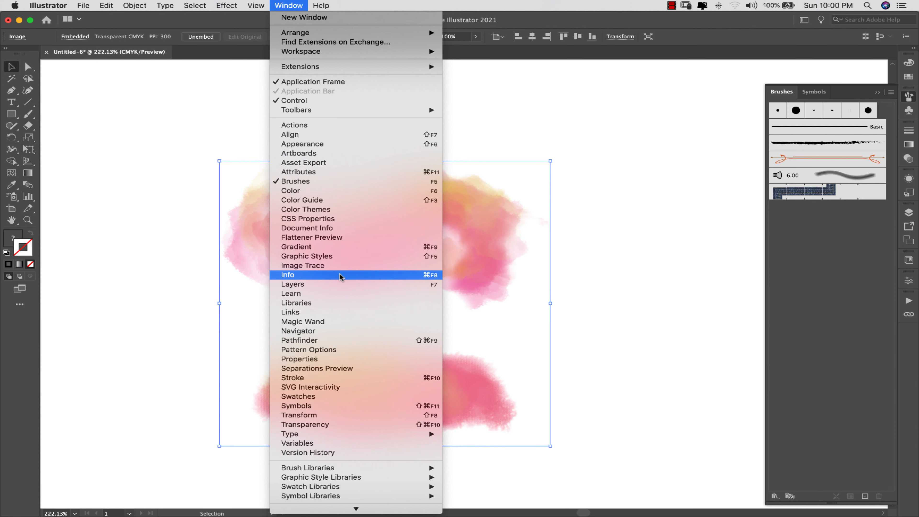
{"action": "left_click", "coordinate": [335, 264]}
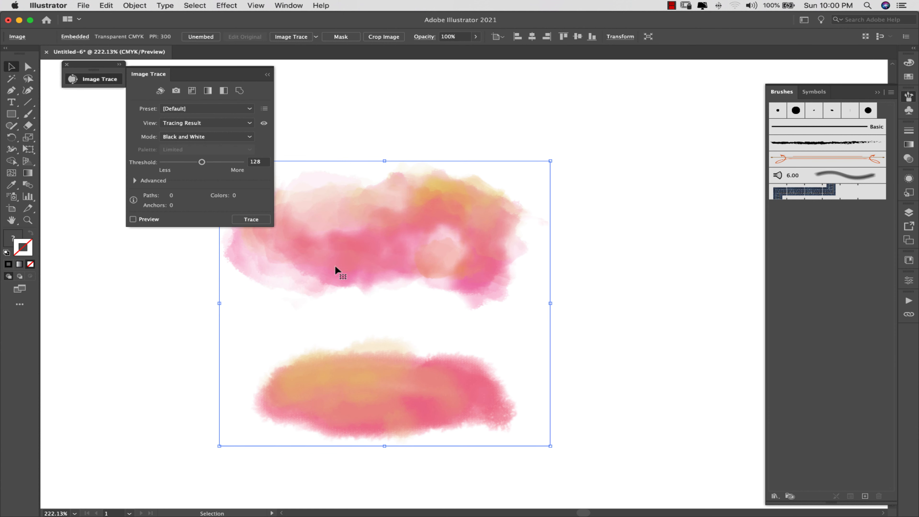
{"action": "left_click", "coordinate": [205, 108]}
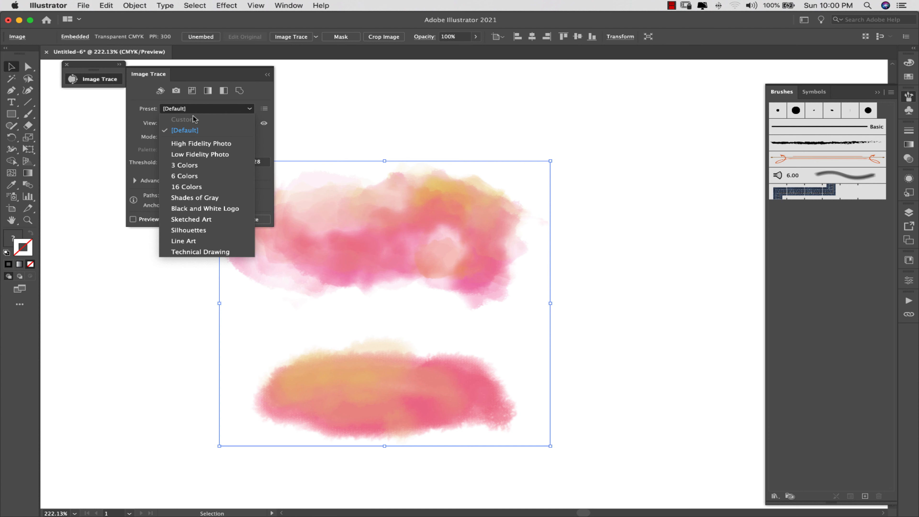
{"action": "left_click", "coordinate": [195, 144]}
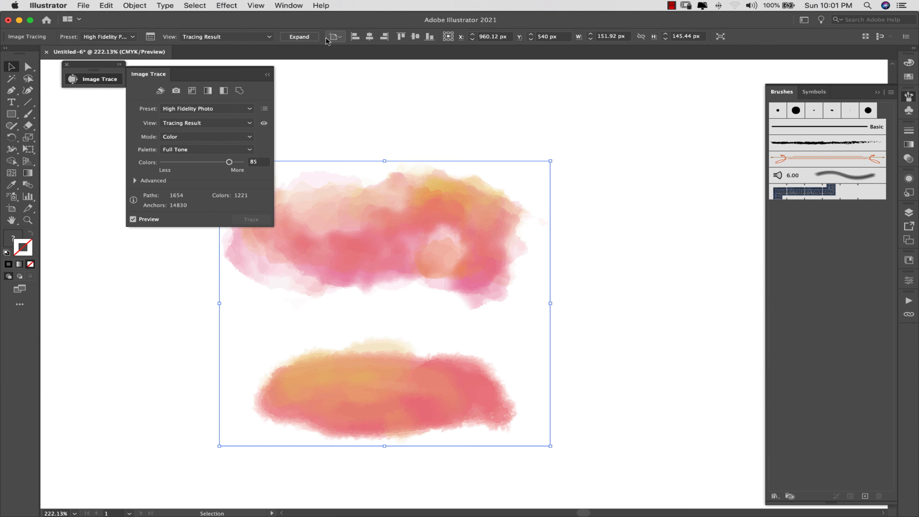
{"action": "left_click", "coordinate": [300, 36]}
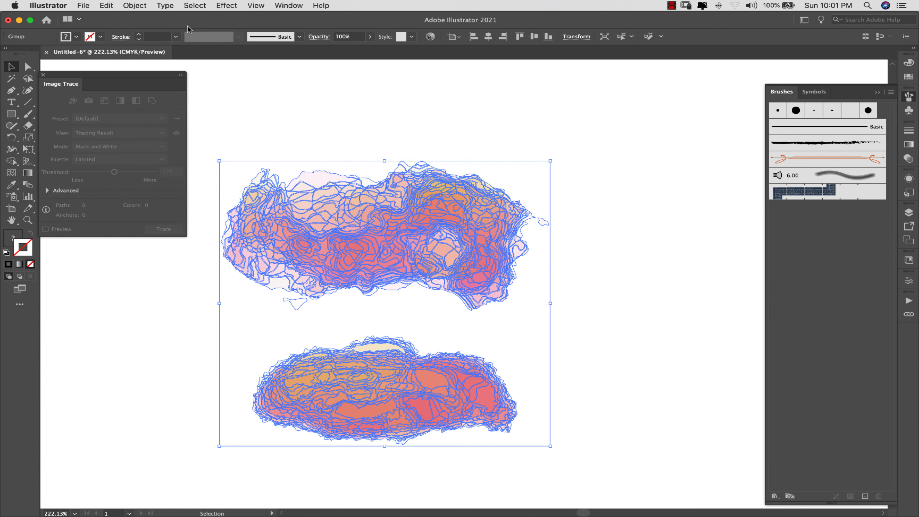
- Ungroup the traced artwork and delete the white background shape behind the strokes
{"action": "left_click", "coordinate": [138, 5]}
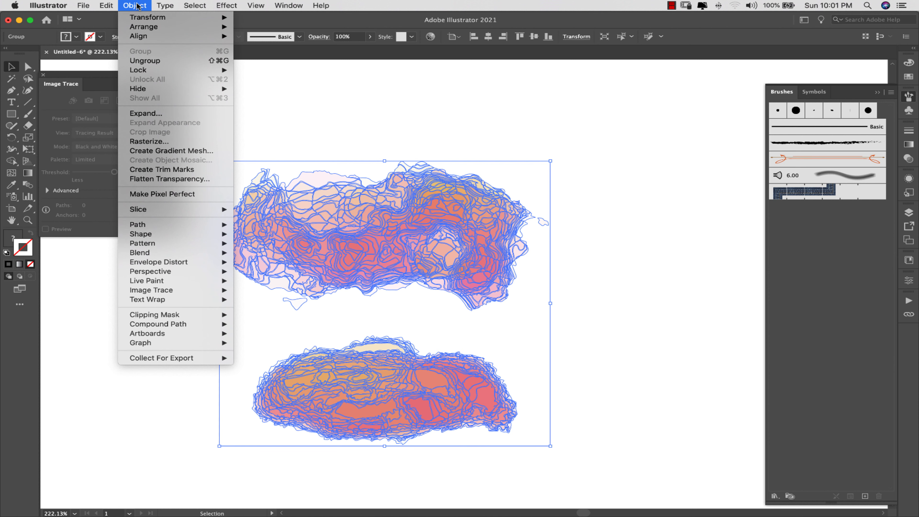
{"action": "left_click", "coordinate": [149, 61]}
{"action": "left_click", "coordinate": [180, 342]}
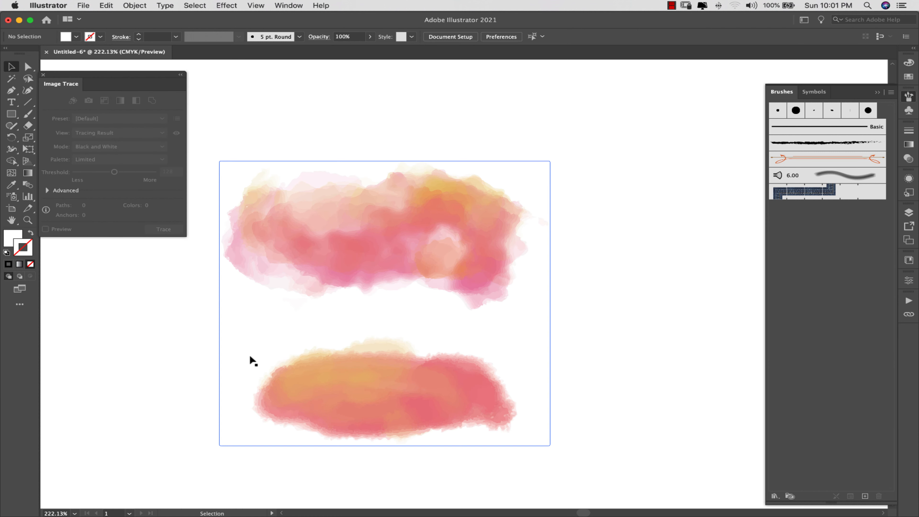
{"action": "left_click", "coordinate": [243, 344]}
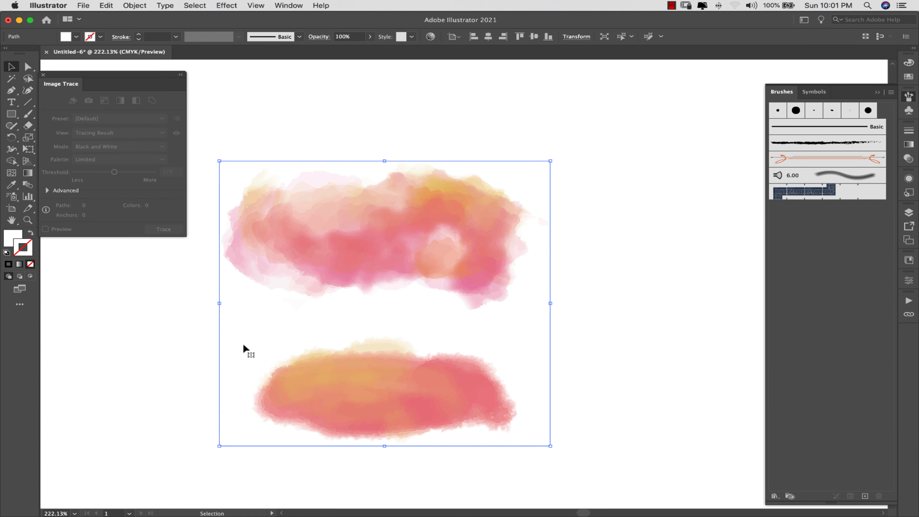
{"action": "key", "text": "BackSpace"}
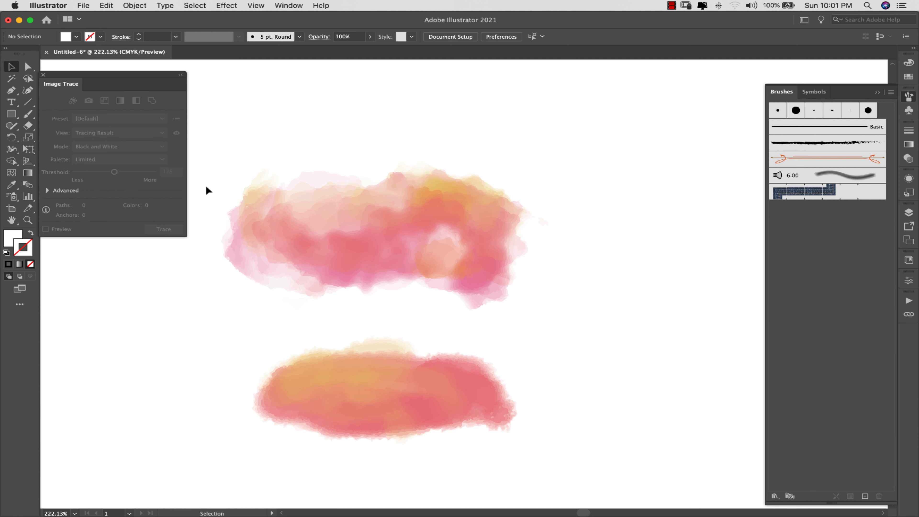
- Select all paths of the upper stroke, move it higher on the artboard, and scale it into a smaller, flatter shape
{"action": "left_click_drag", "start_coordinate": [205, 142], "coordinate": [550, 315]}
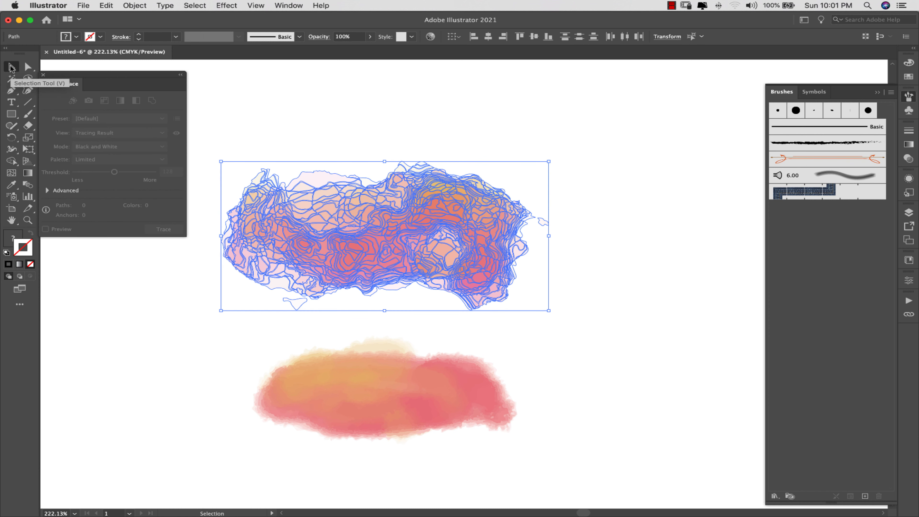
{"action": "mouse_move", "coordinate": [369, 250]}
{"action": "left_mouse_down"}
{"action": "mouse_move", "coordinate": [419, 202]}
{"action": "mouse_move", "coordinate": [425, 168]}
{"action": "left_mouse_up"}
{"action": "left_click_drag", "start_coordinate": [440, 228], "coordinate": [441, 167]}
{"action": "left_click_drag", "start_coordinate": [604, 167], "coordinate": [503, 129]}
{"action": "left_click", "coordinate": [478, 198]}
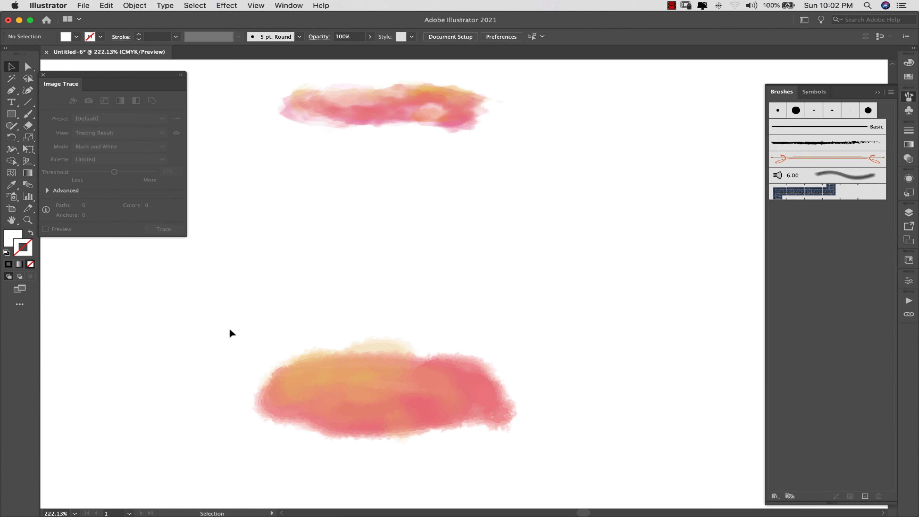
- Select all paths of the lower stroke, flatten it vertically, and scale it down to a thin strip
{"action": "mouse_move", "coordinate": [231, 327]}
{"action": "left_mouse_down"}
{"action": "mouse_move", "coordinate": [406, 460]}
{"action": "mouse_move", "coordinate": [543, 454]}
{"action": "mouse_move", "coordinate": [427, 459]}
{"action": "mouse_move", "coordinate": [378, 439]}
{"action": "mouse_move", "coordinate": [373, 397]}
{"action": "left_mouse_up"}
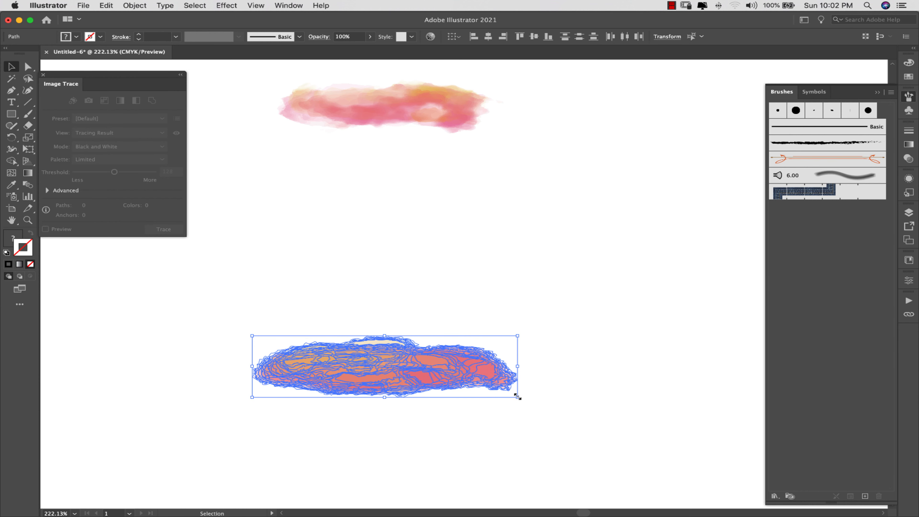
{"action": "left_click_drag", "start_coordinate": [517, 397], "coordinate": [446, 363]}
{"action": "left_click", "coordinate": [274, 98]}
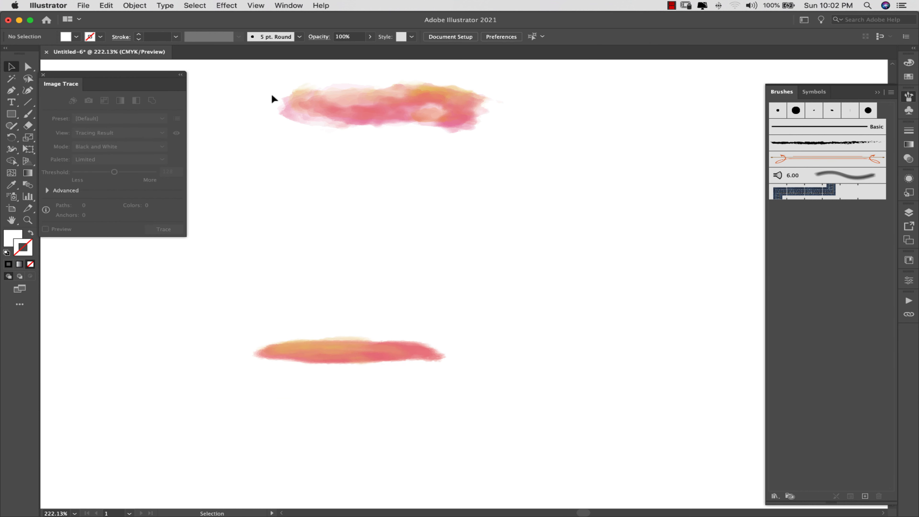
- Make a new Art Brush from the upper watercolor stroke
{"action": "mouse_move", "coordinate": [269, 74]}
{"action": "left_mouse_down"}
{"action": "mouse_move", "coordinate": [328, 111]}
{"action": "mouse_move", "coordinate": [513, 144]}
{"action": "left_mouse_up"}
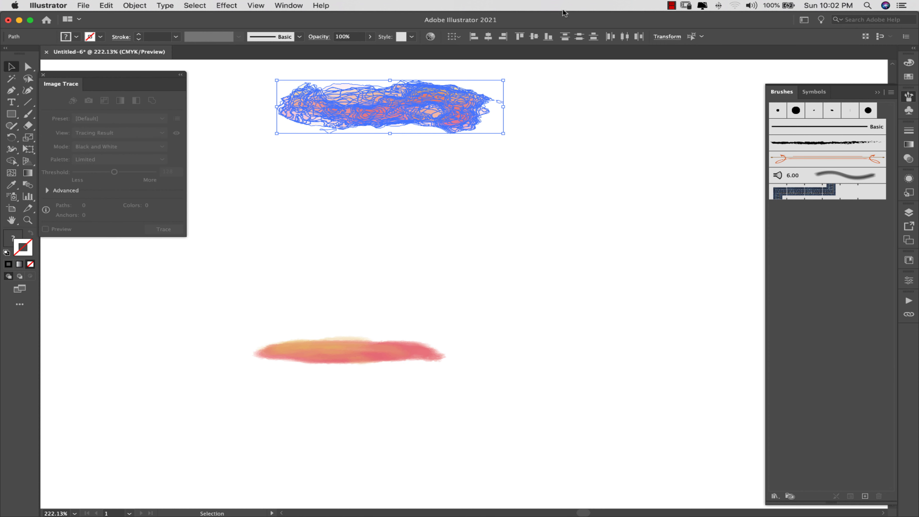
{"action": "left_click", "coordinate": [289, 6]}
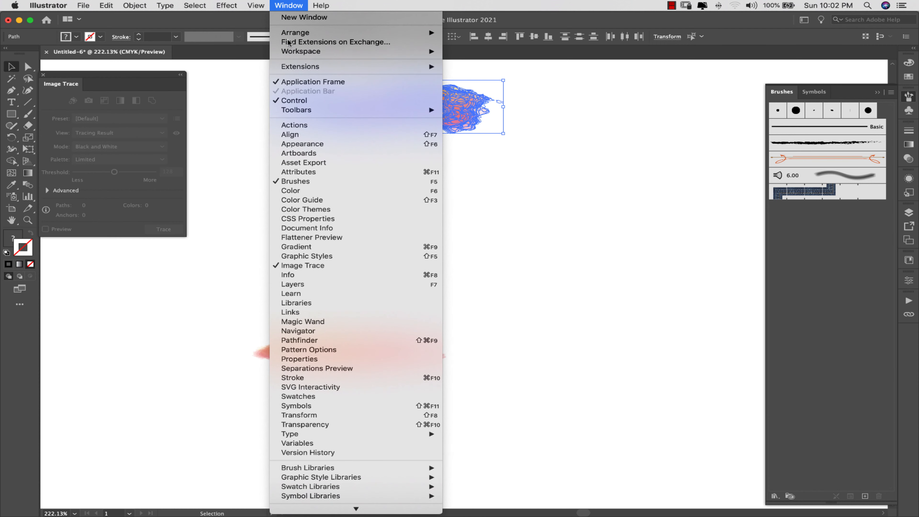
{"action": "left_click", "coordinate": [571, 251]}
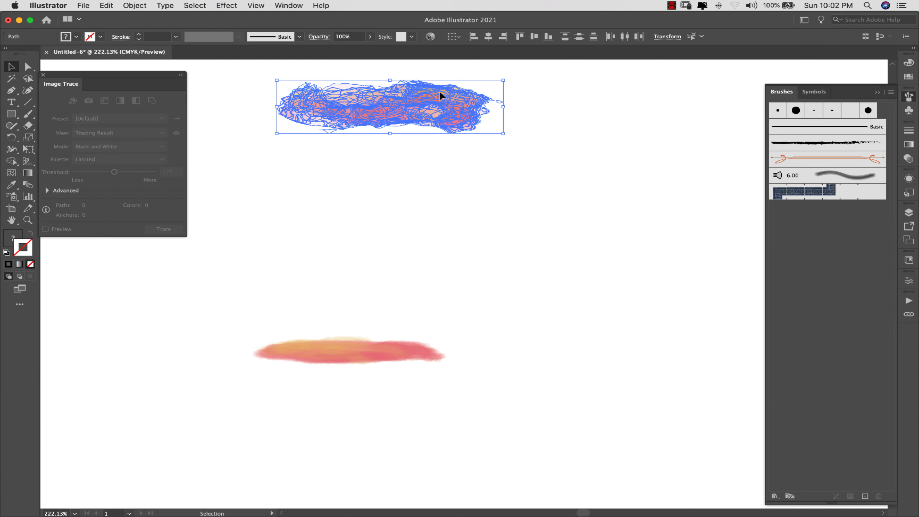
{"action": "mouse_move", "coordinate": [440, 94]}
{"action": "left_mouse_down"}
{"action": "mouse_move", "coordinate": [532, 126]}
{"action": "mouse_move", "coordinate": [742, 172]}
{"action": "mouse_move", "coordinate": [811, 209]}
{"action": "left_mouse_up"}
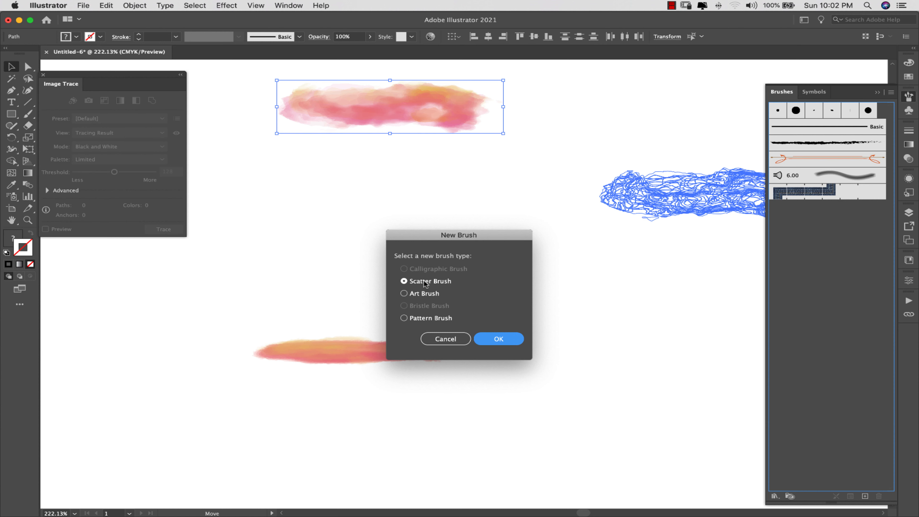
{"action": "left_click", "coordinate": [404, 293]}
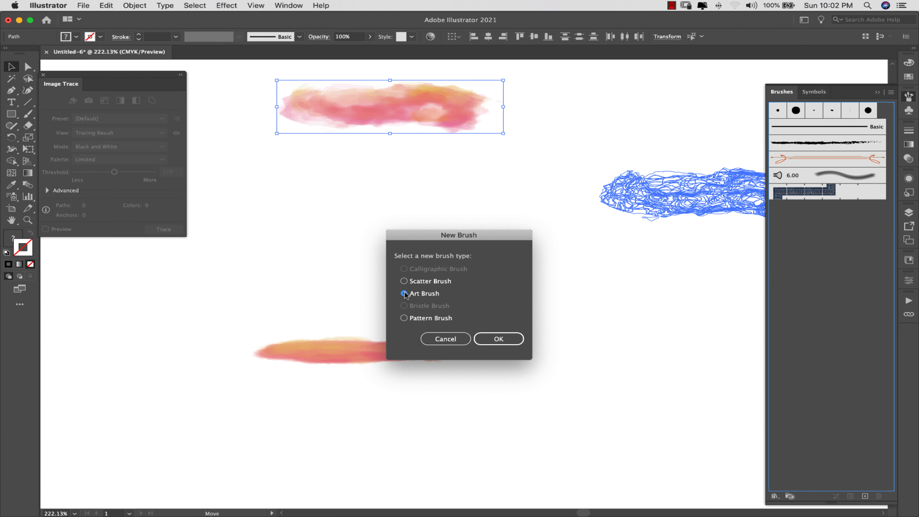
{"action": "left_click", "coordinate": [499, 339]}
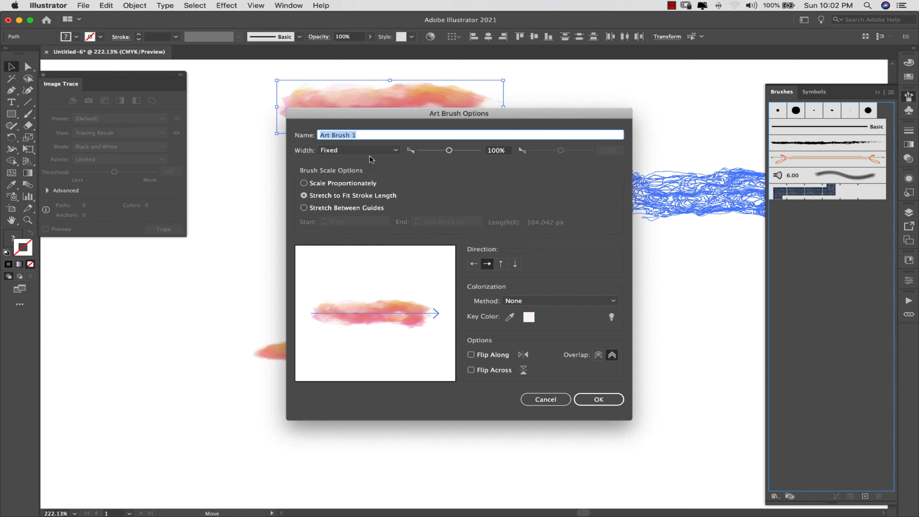